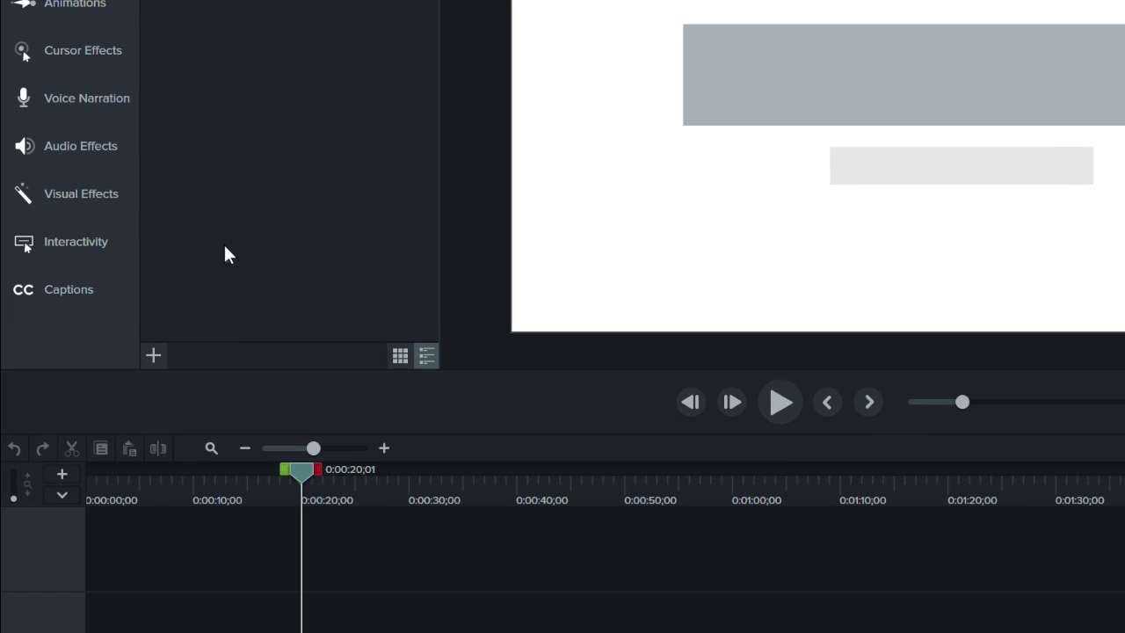
- Add a quiz to the timeline and drag the Quiz 1 marker to about 36 seconds
click(112, 246)
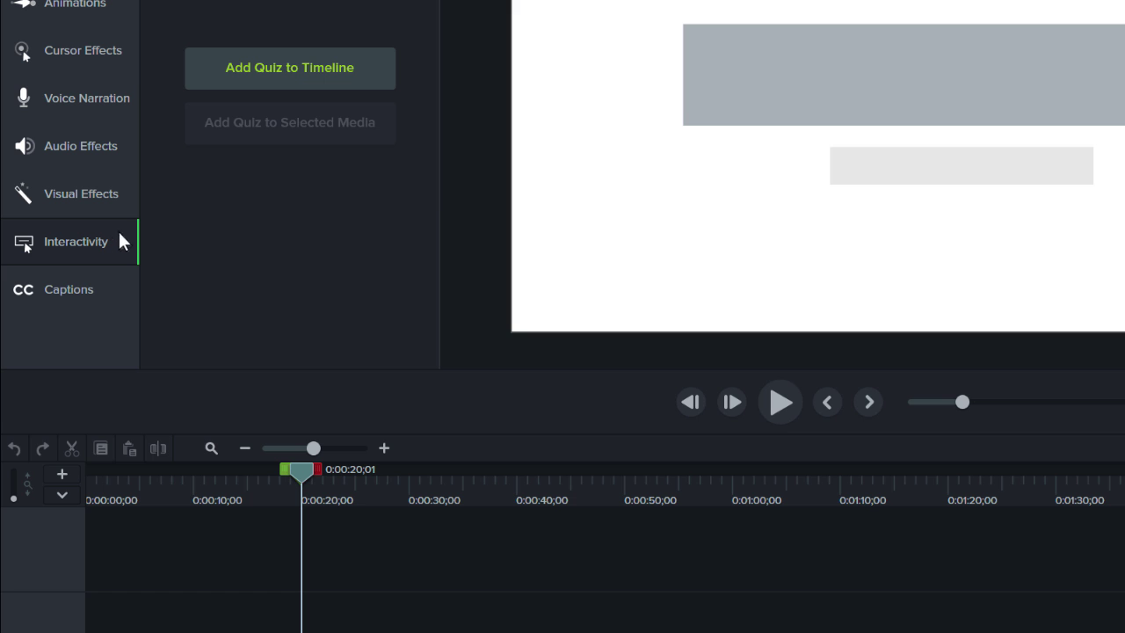
click(287, 71)
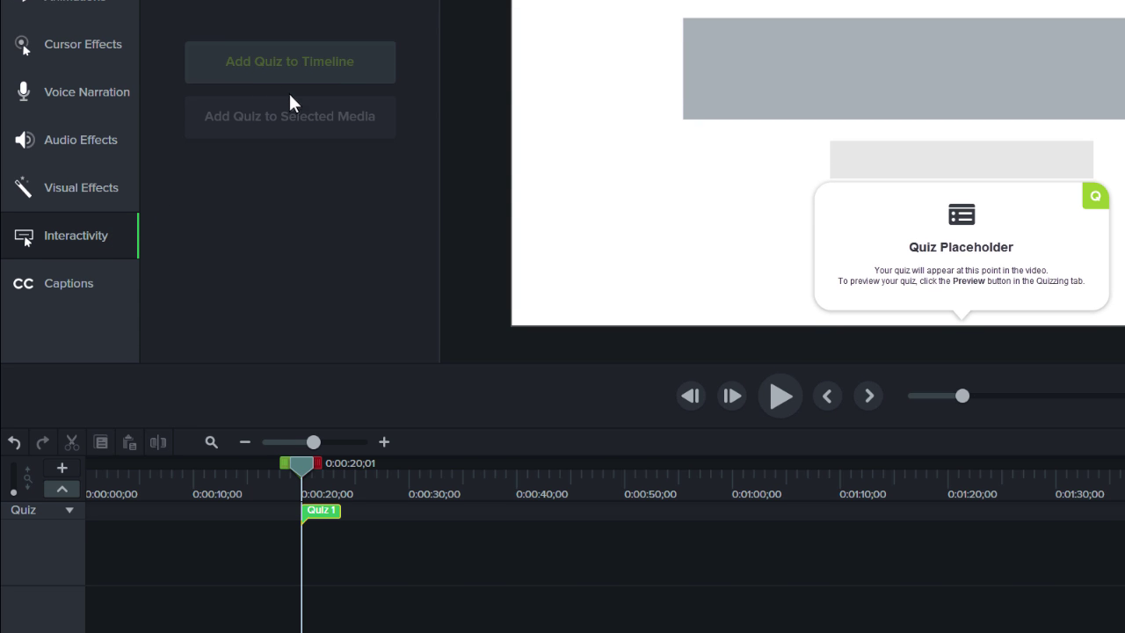
drag(322, 519, 336, 520)
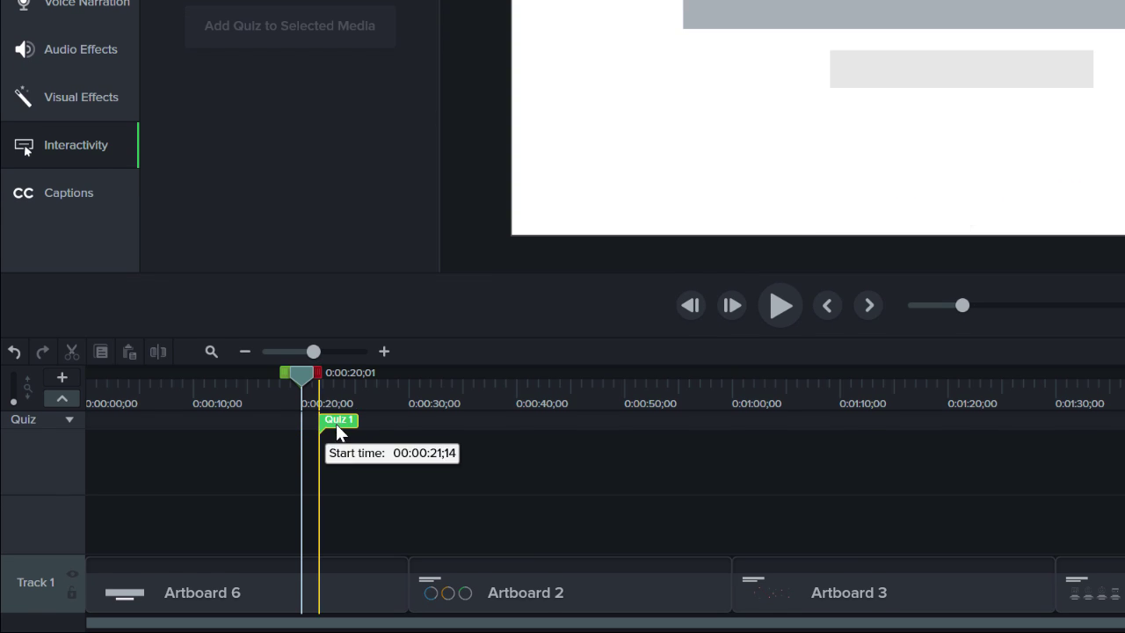
drag(336, 424, 485, 427)
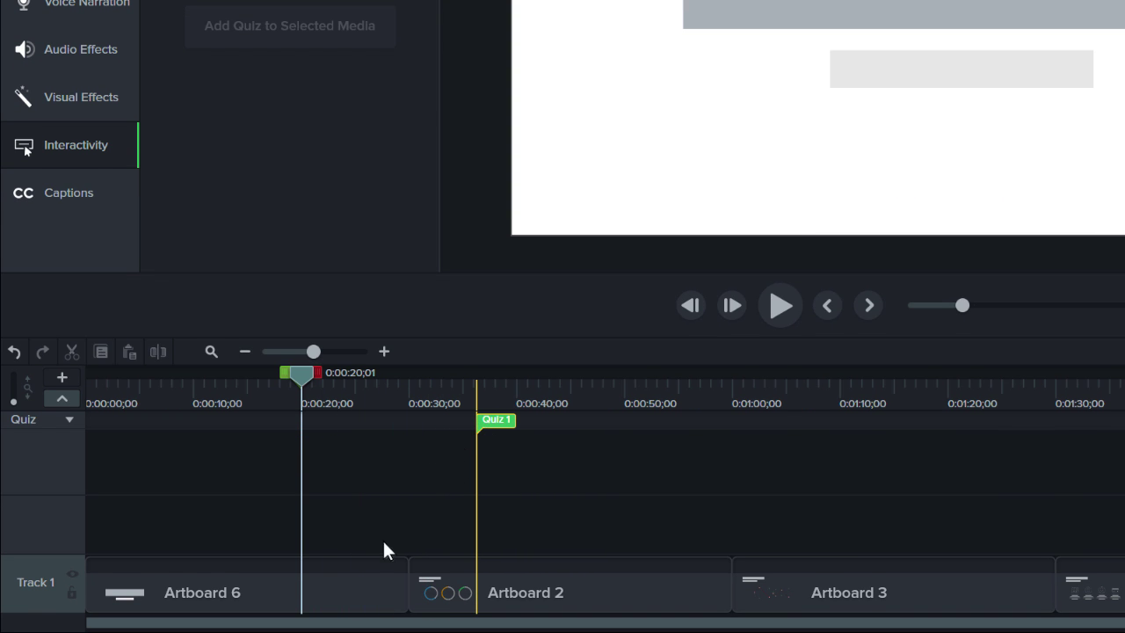
click(351, 580)
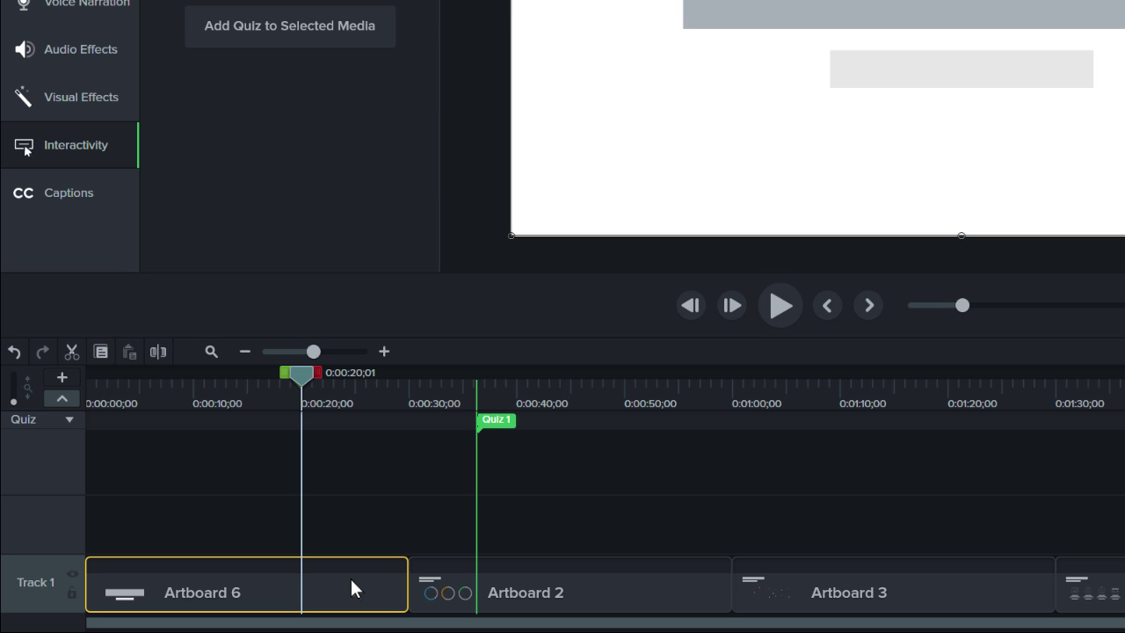
- Add Quiz 2 and Quiz 3 to the Artboard 6 clip, one at about 12 seconds
click(280, 37)
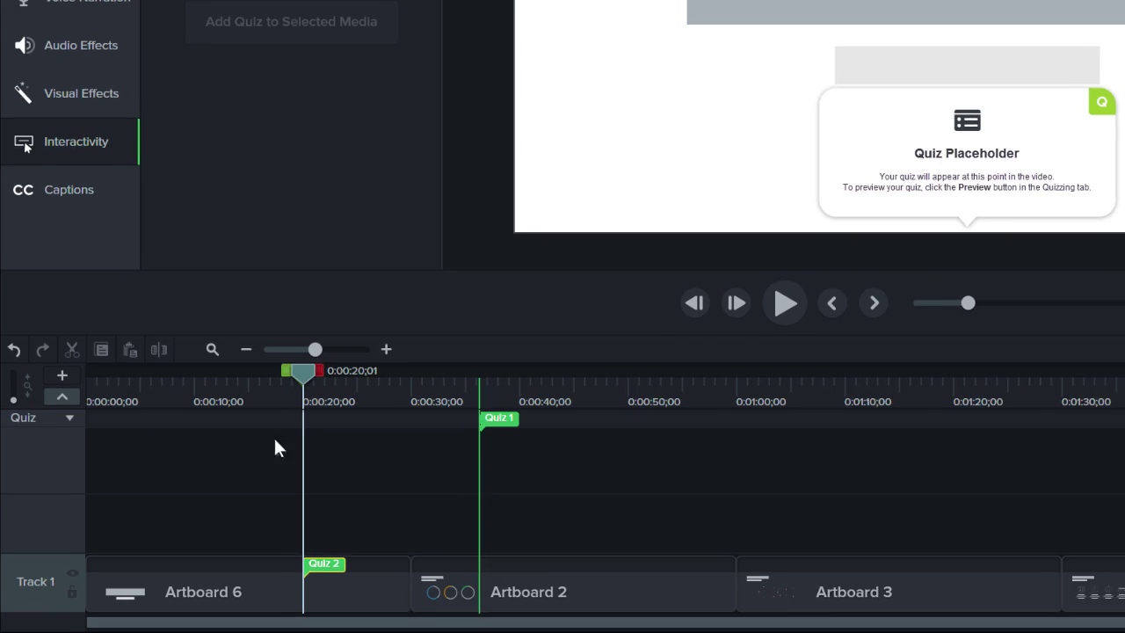
click(283, 577)
mouse_move(283, 577)
mouse_down()
mouse_move(279, 520)
mouse_move(371, 520)
mouse_move(284, 525)
mouse_move(303, 577)
mouse_up()
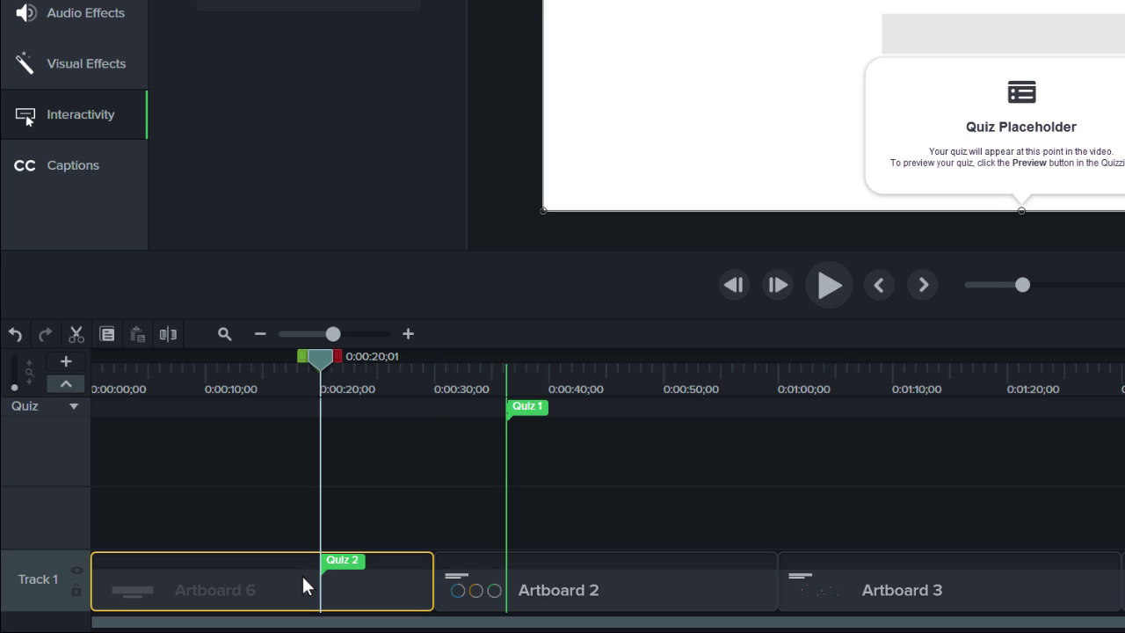
click(239, 561)
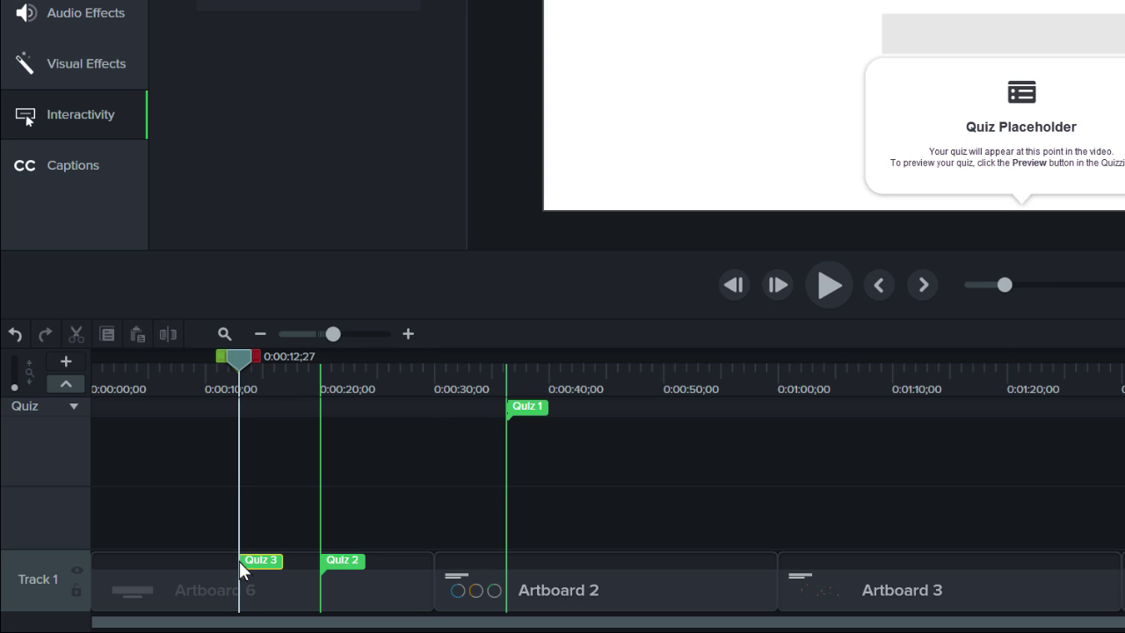
- Add Quiz 4 at about 6 seconds, collapse and re-expand the quiz track, and open Quiz 1
click(166, 410)
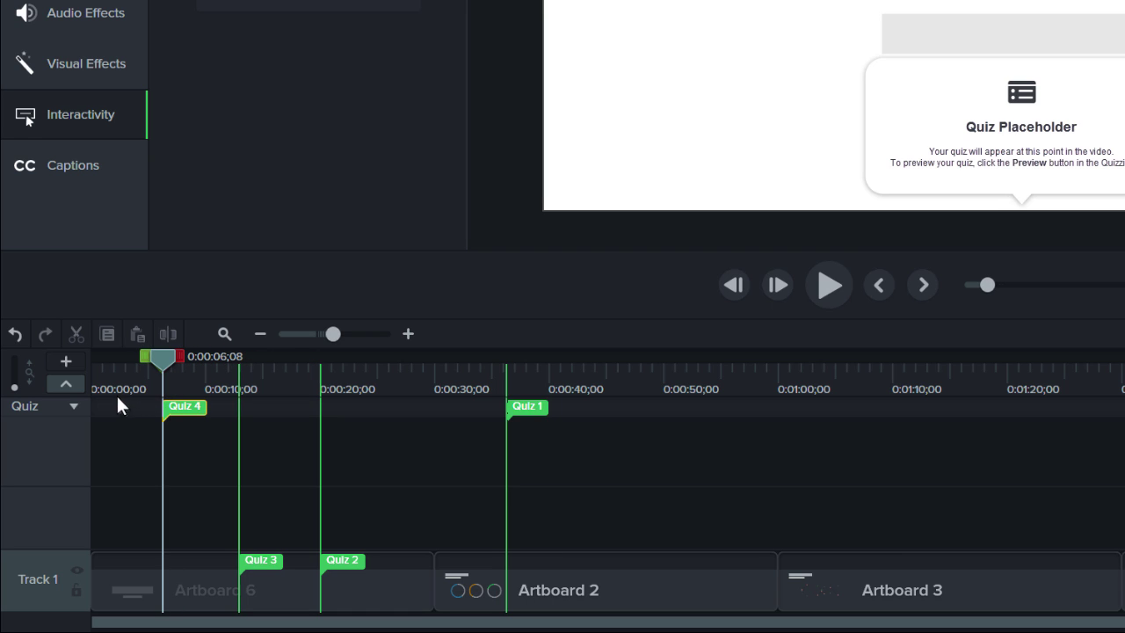
click(65, 385)
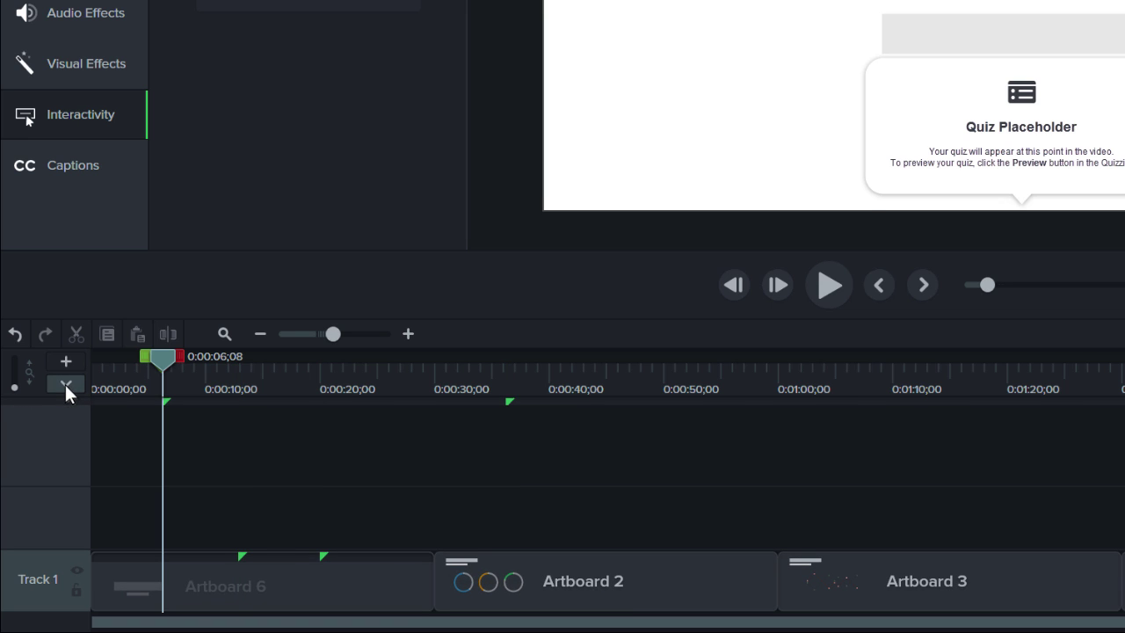
click(65, 384)
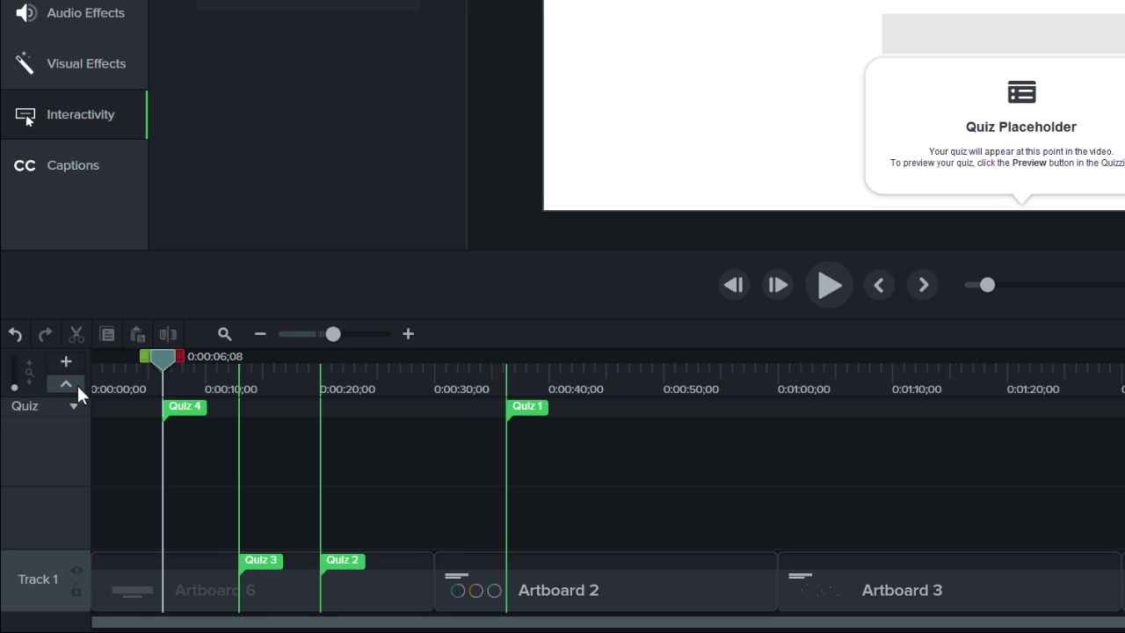
click(518, 410)
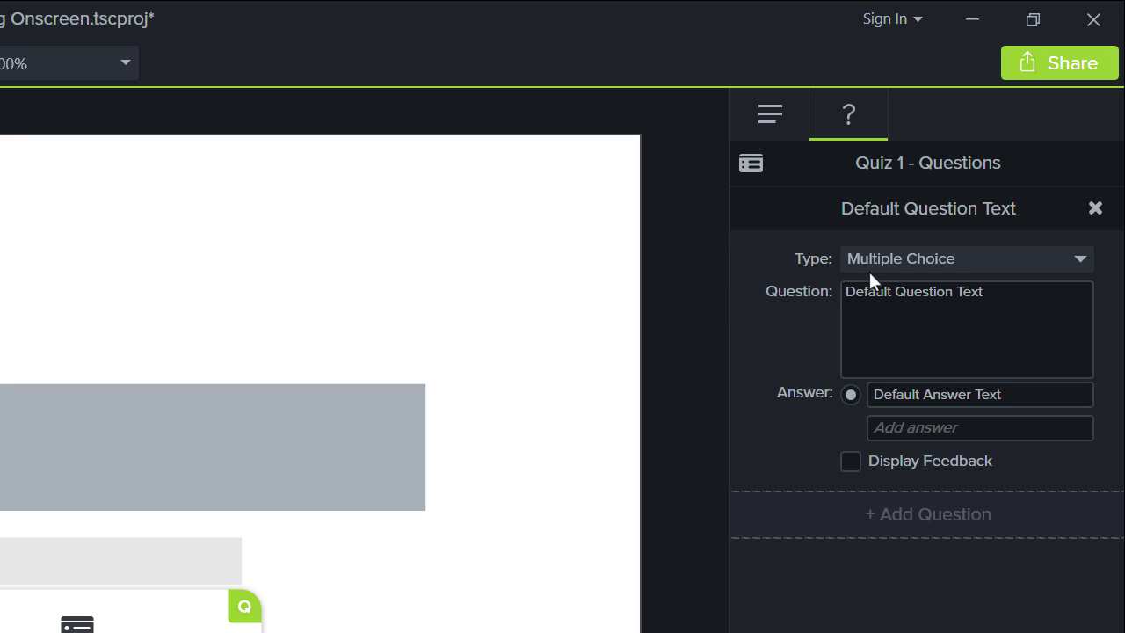
- Keep Quiz 1 as Multiple Choice and enter the question 'What is our goal for this year?'
click(956, 260)
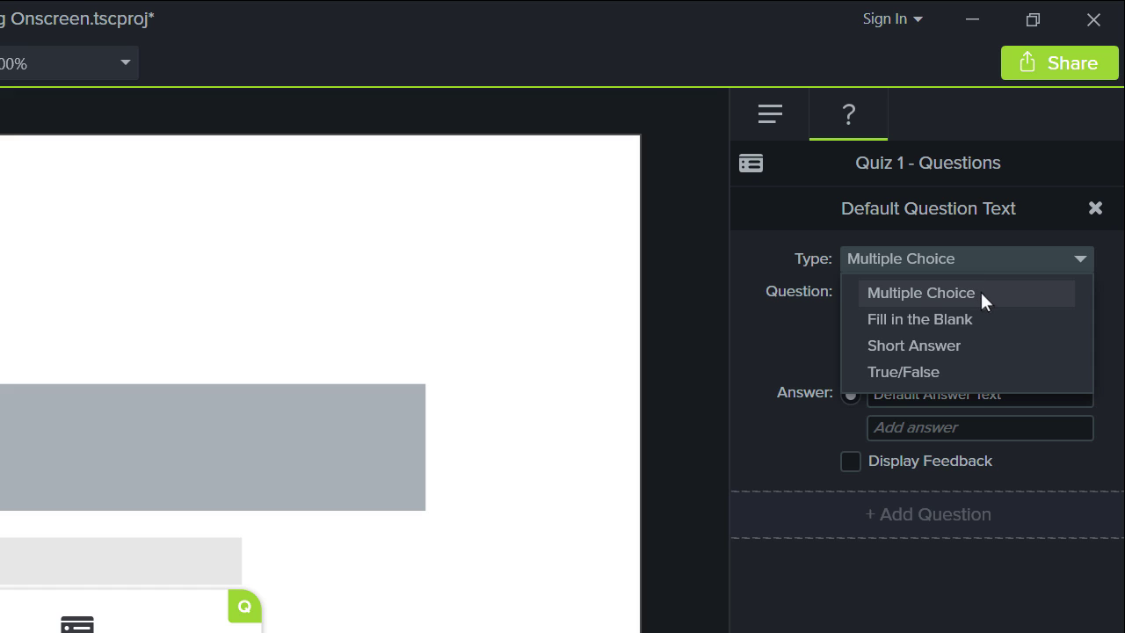
click(981, 291)
click(981, 291)
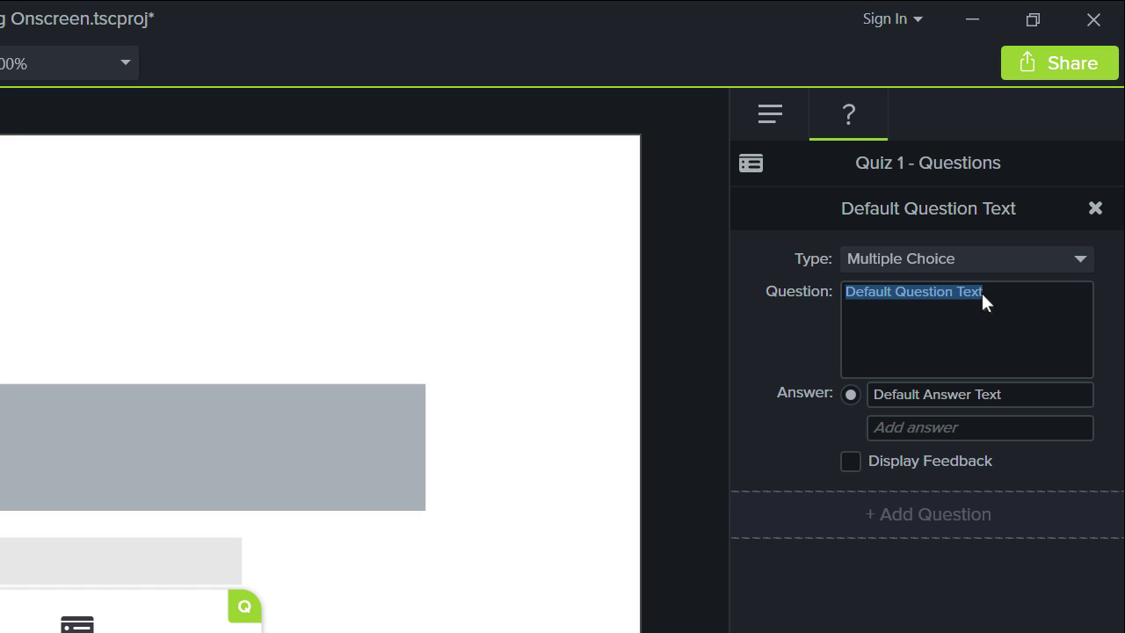
text(What is our goal for this year?)
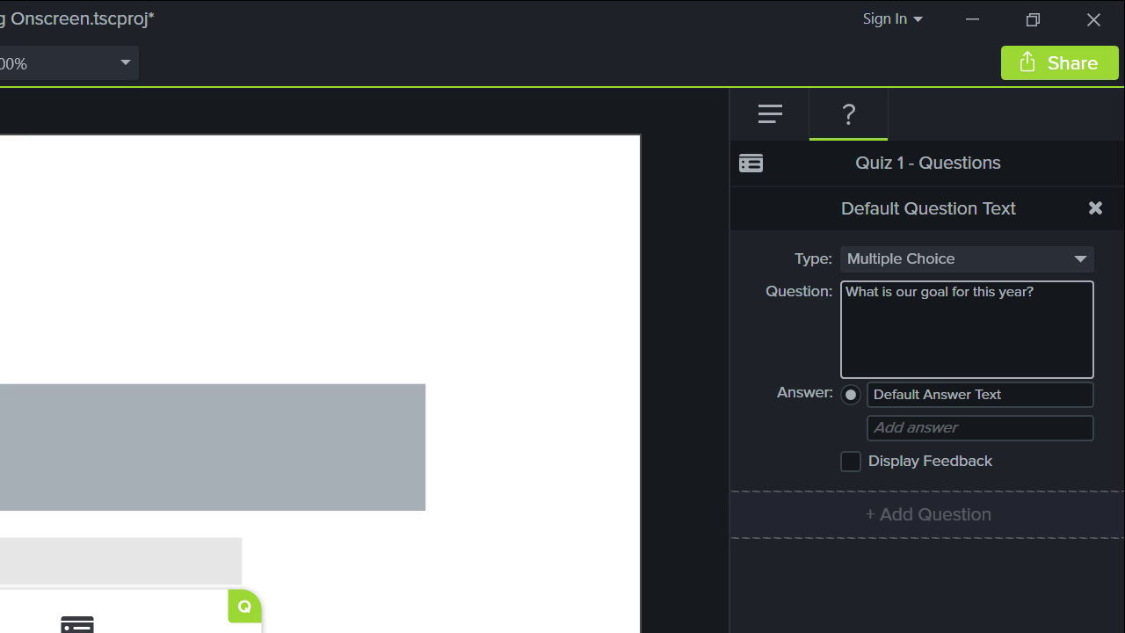
- Enter answers 60%, 40% and 20%, mark 40% correct, and enable Display Feedback
click(958, 395)
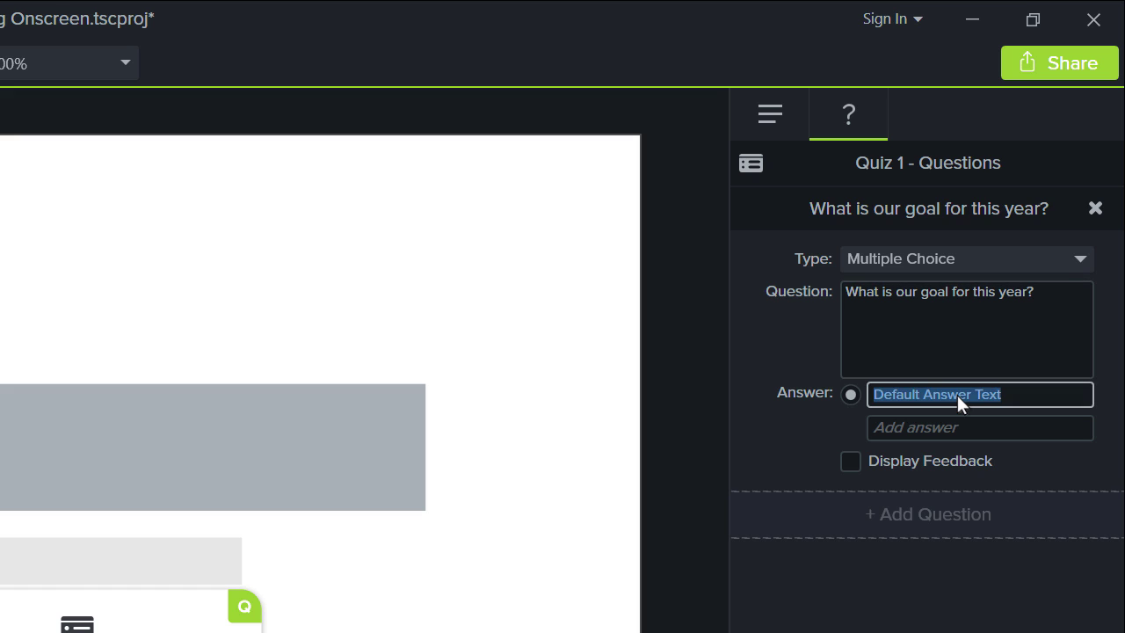
text(60%)
key(Return)
text(40%)
key(Return)
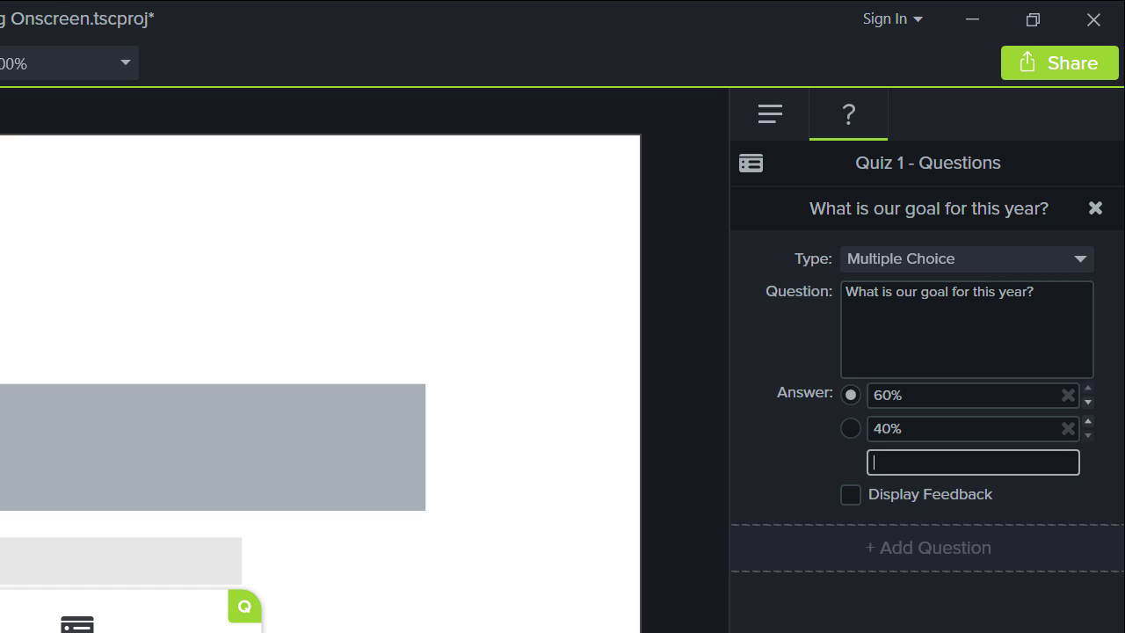
text(20)
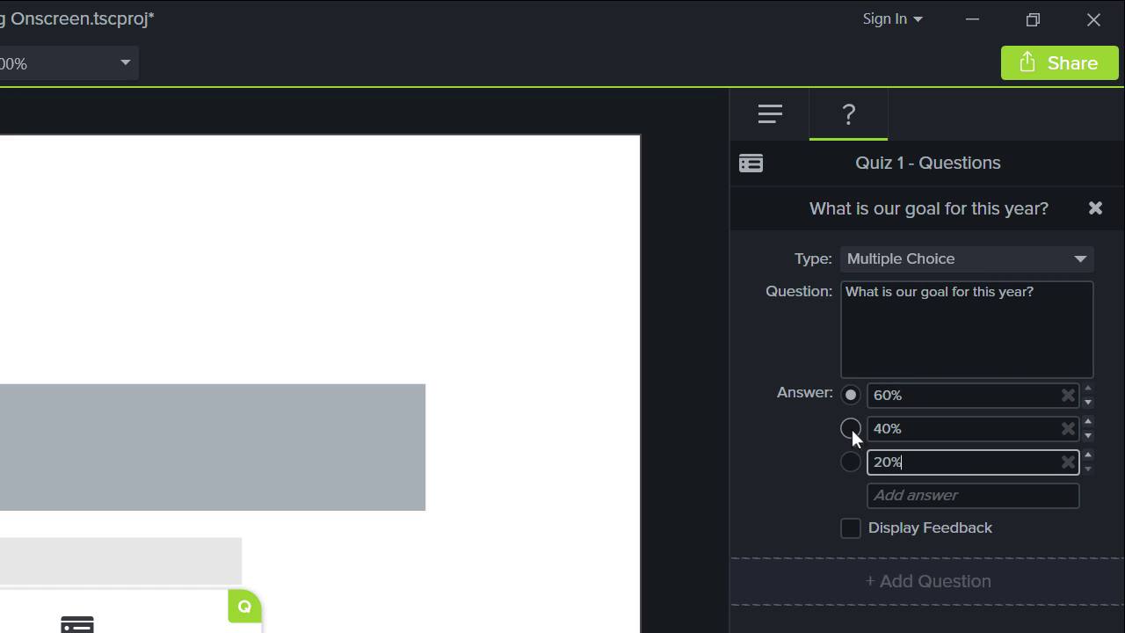
click(851, 428)
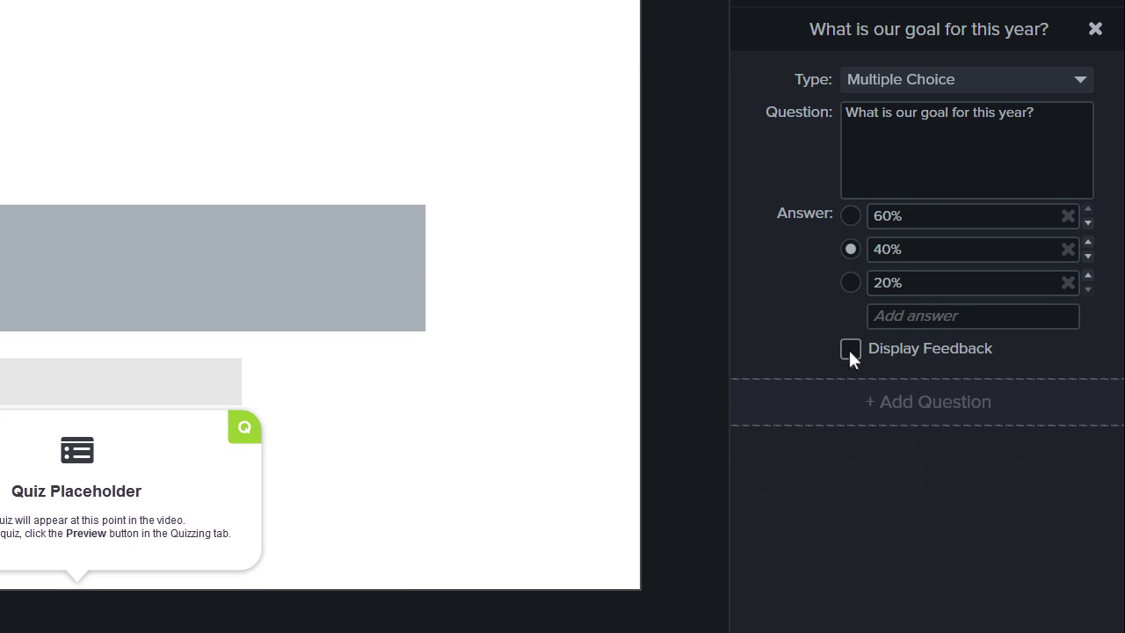
click(851, 528)
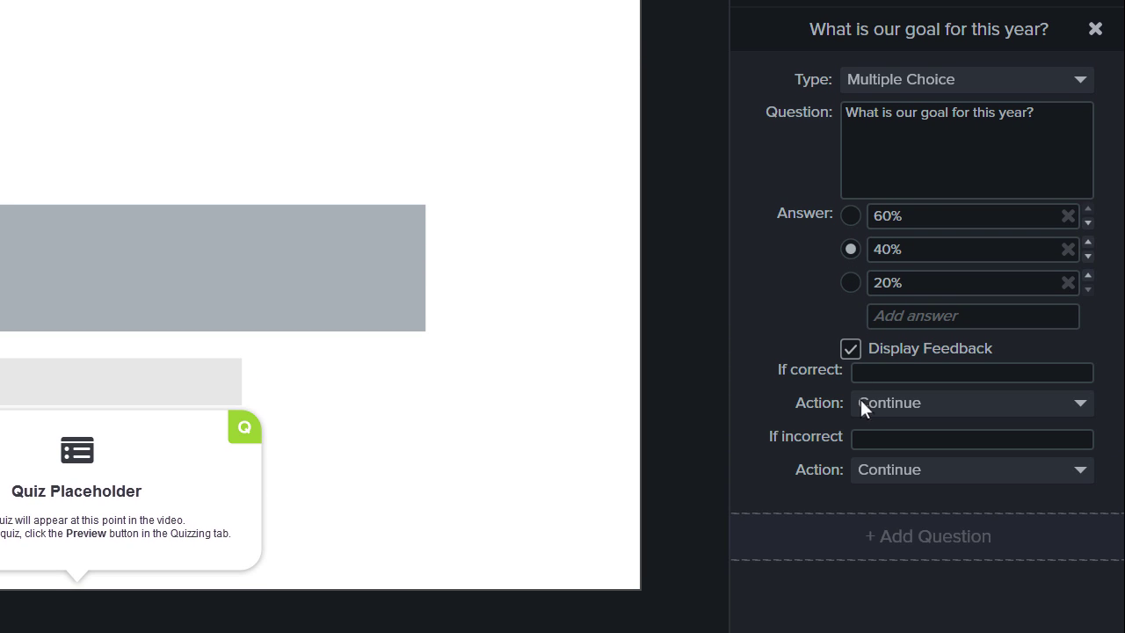
- Make wrong answers show 'Nice try, go back and watch this again.' and jump to 20 seconds, add a second question, and preview the quiz
click(869, 439)
text(Nice try, go back and watch this again.)
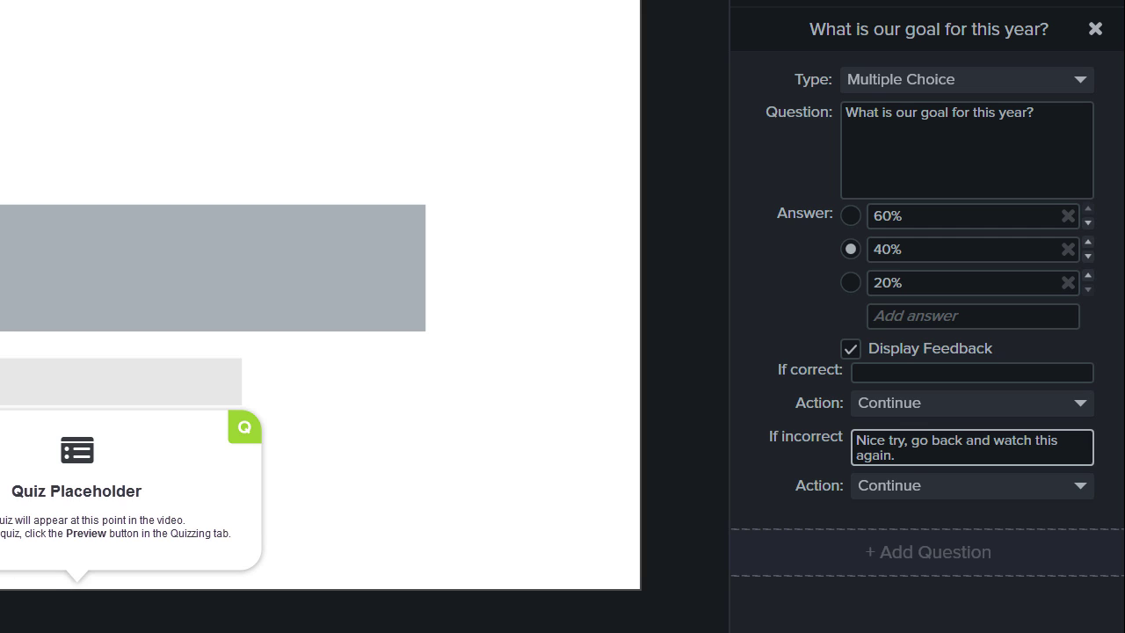
click(948, 486)
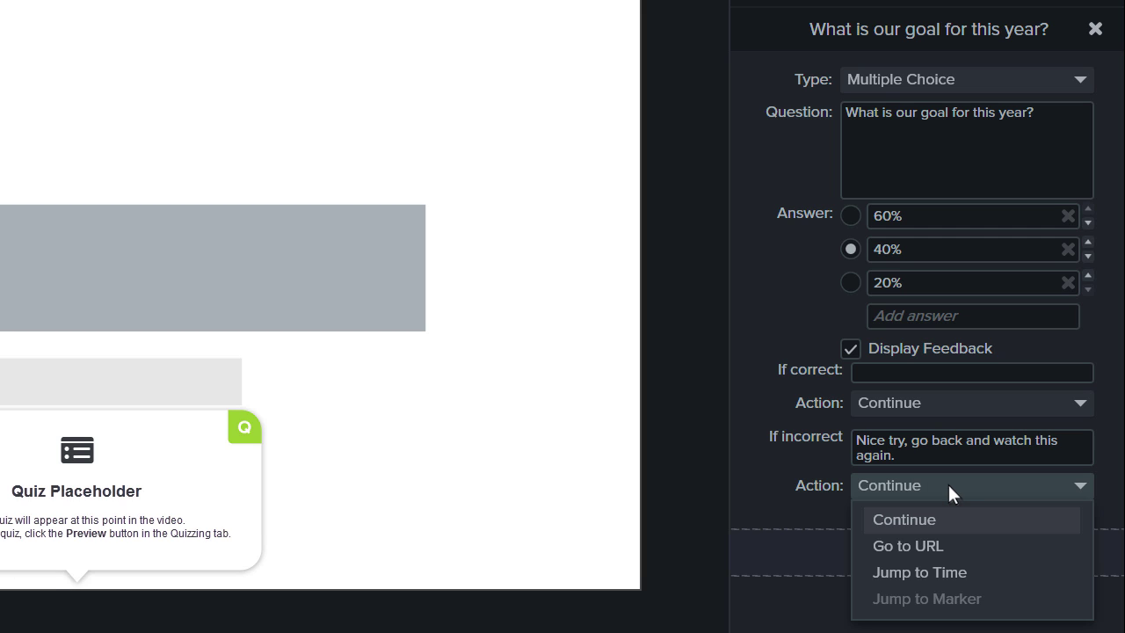
click(973, 572)
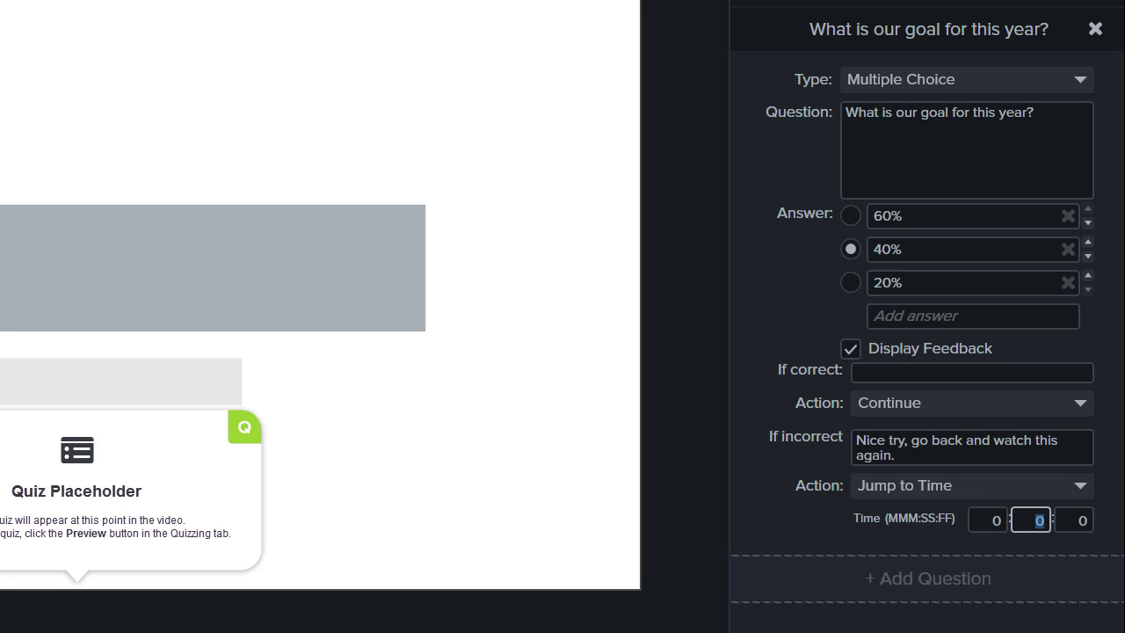
text(20)
click(998, 575)
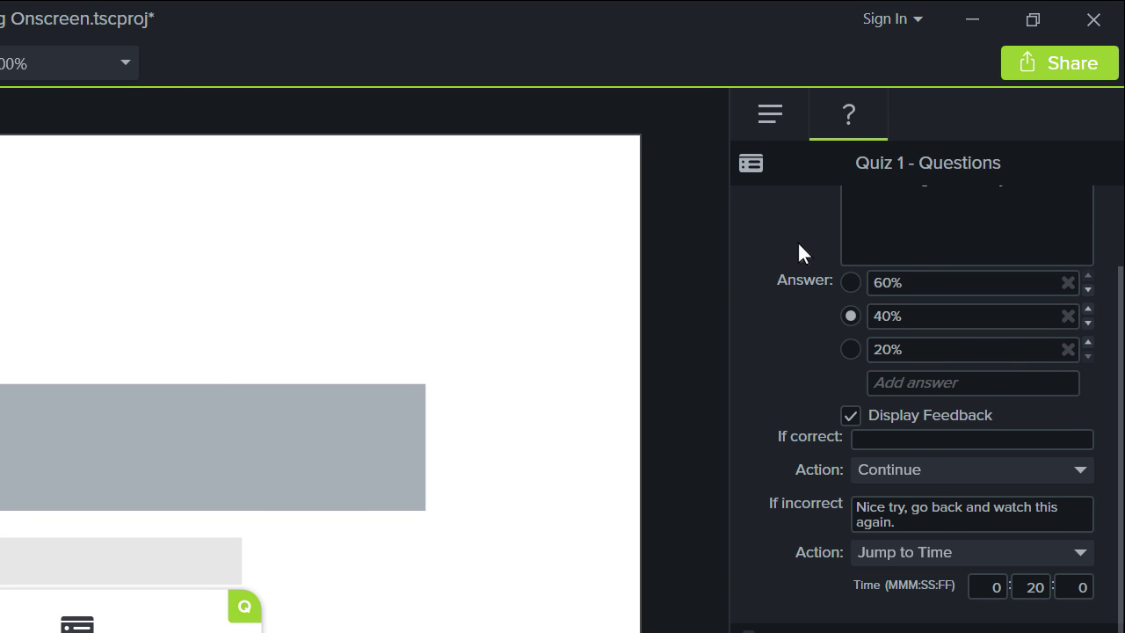
click(751, 165)
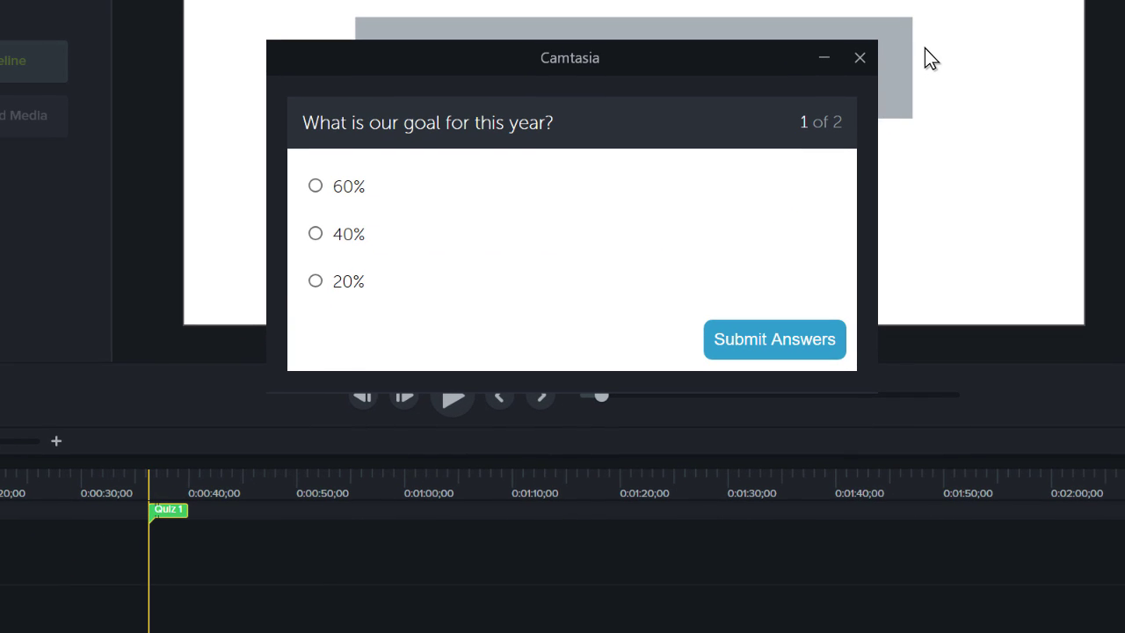
- Close the quiz preview, scrub to the donut charts, and show Quiz 1's Options tab
click(859, 58)
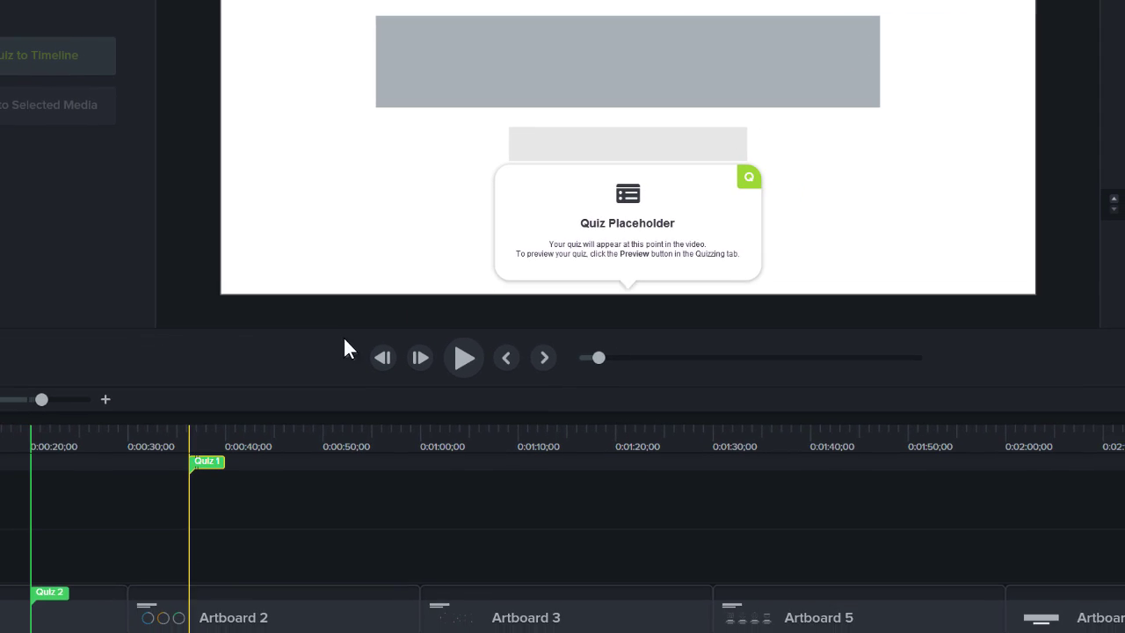
mouse_move(173, 440)
mouse_down()
mouse_move(211, 449)
mouse_move(261, 434)
mouse_move(175, 429)
mouse_up()
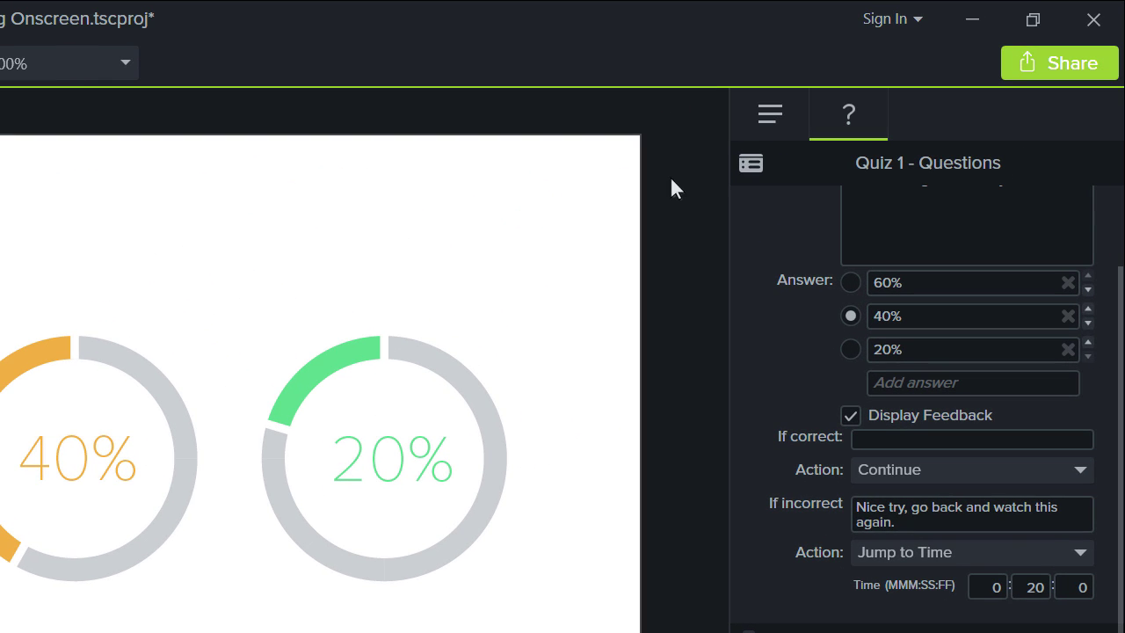
click(768, 116)
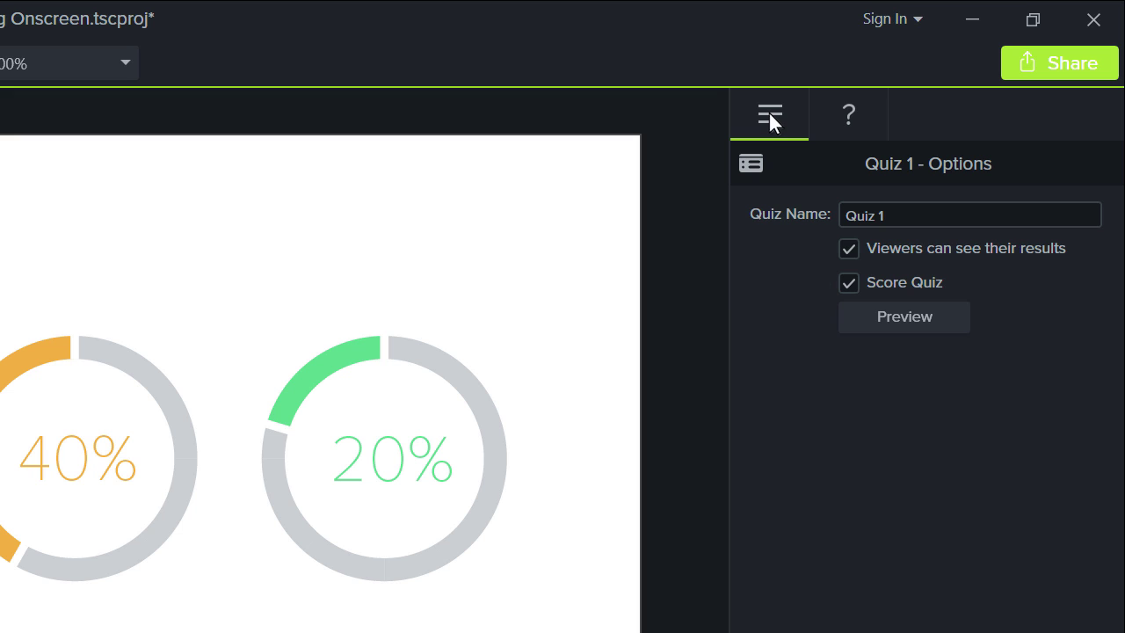
- Start a Local File production with custom settings as MP4 - Smart Player, advancing to Quiz Reporting Options
click(1059, 64)
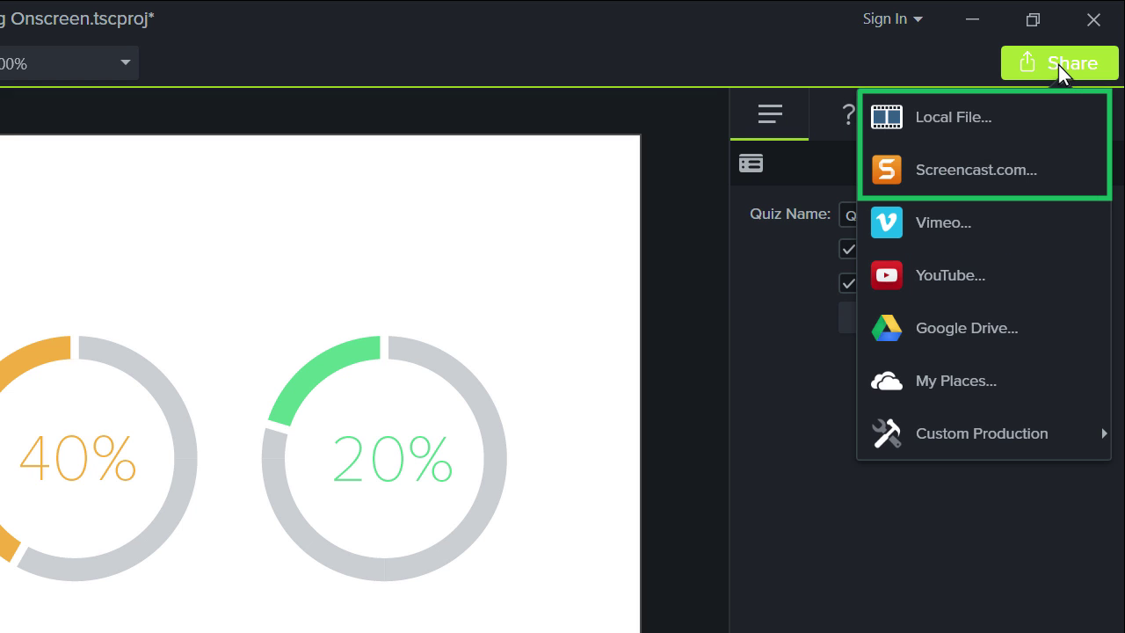
click(1001, 119)
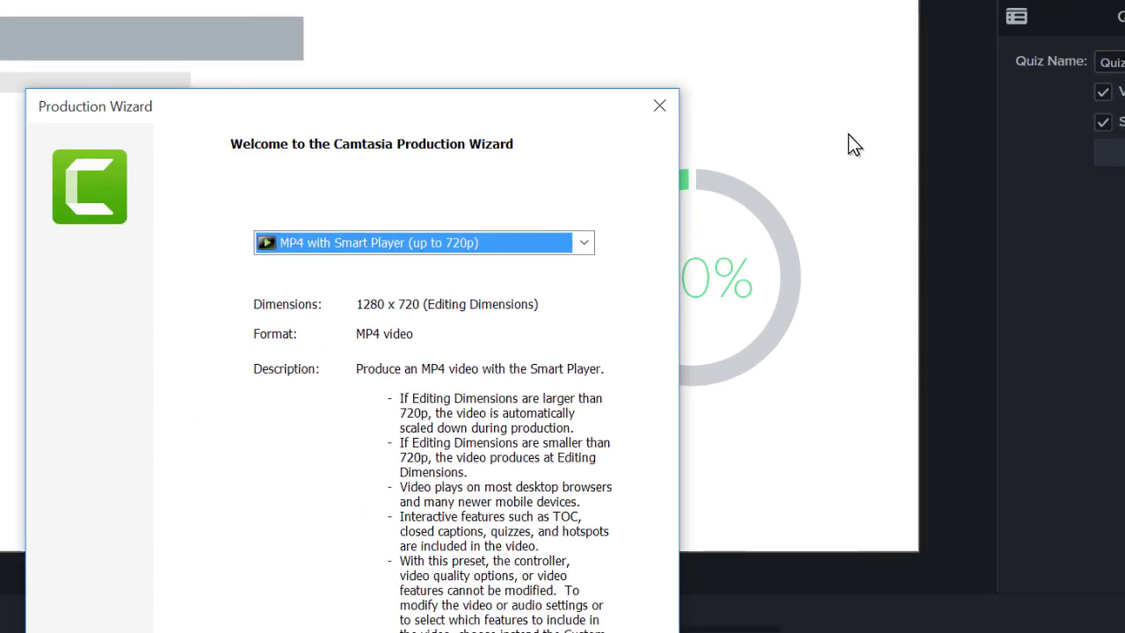
click(584, 243)
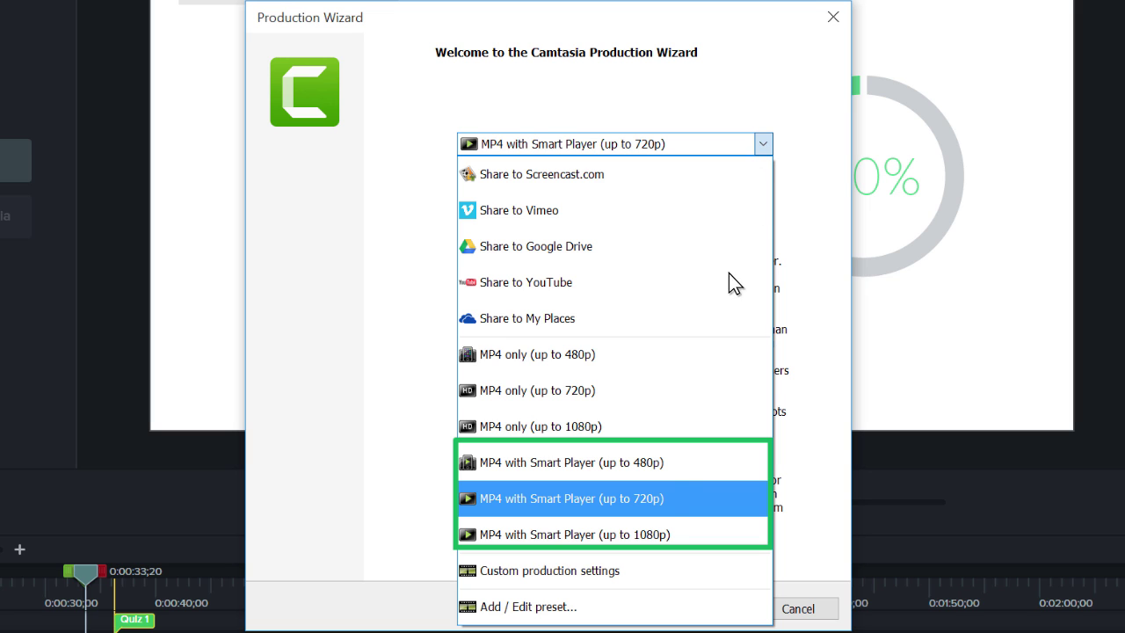
click(647, 572)
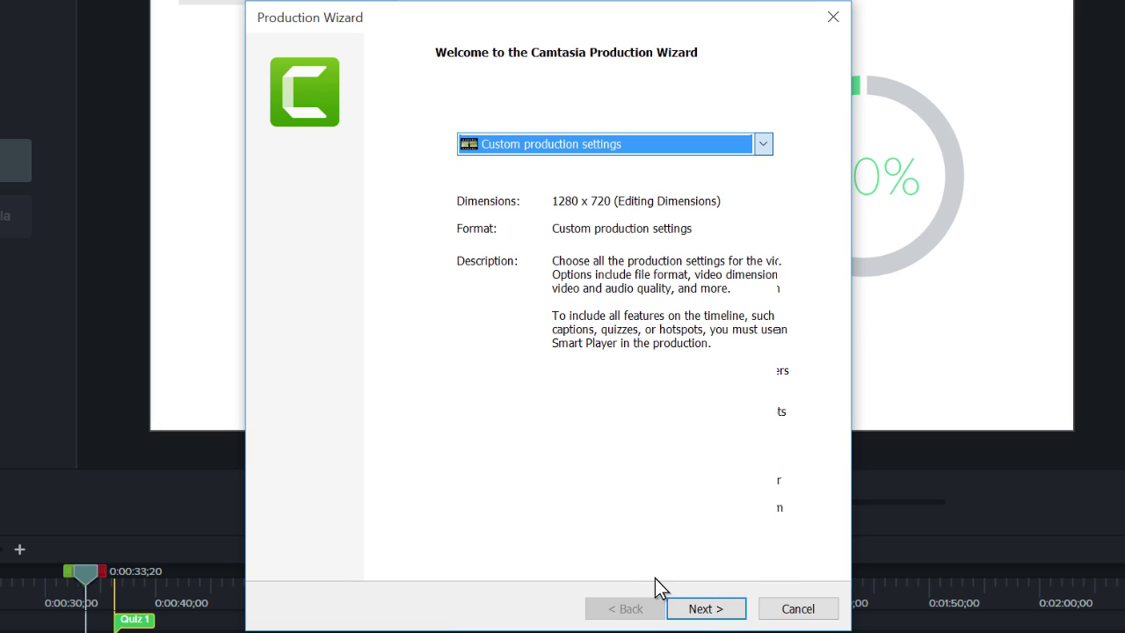
click(706, 609)
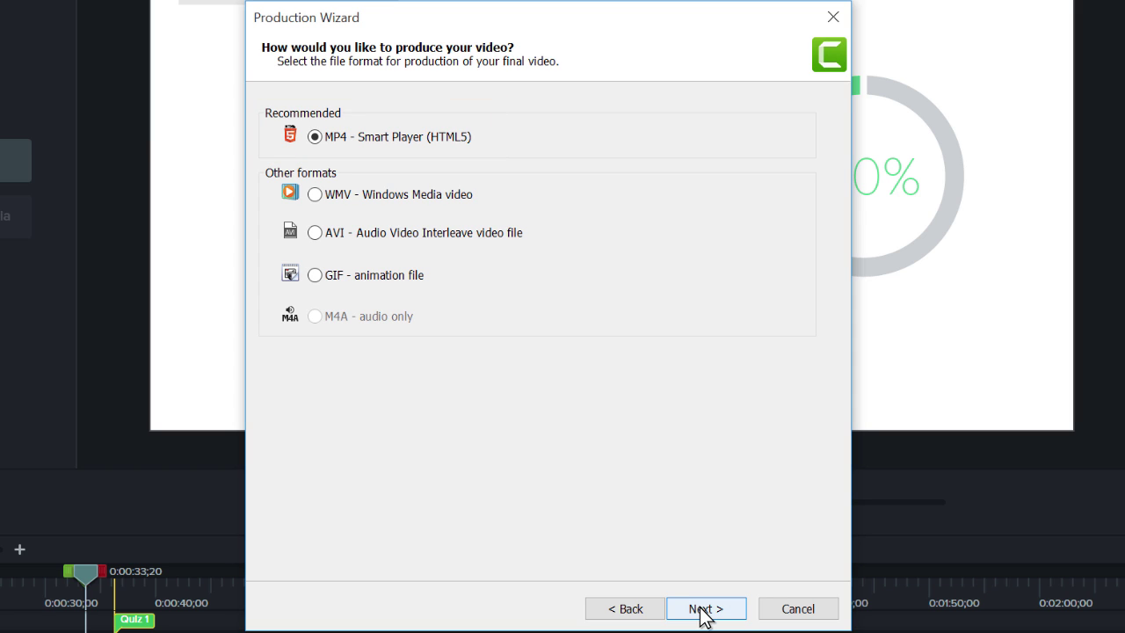
click(705, 610)
click(706, 610)
click(706, 609)
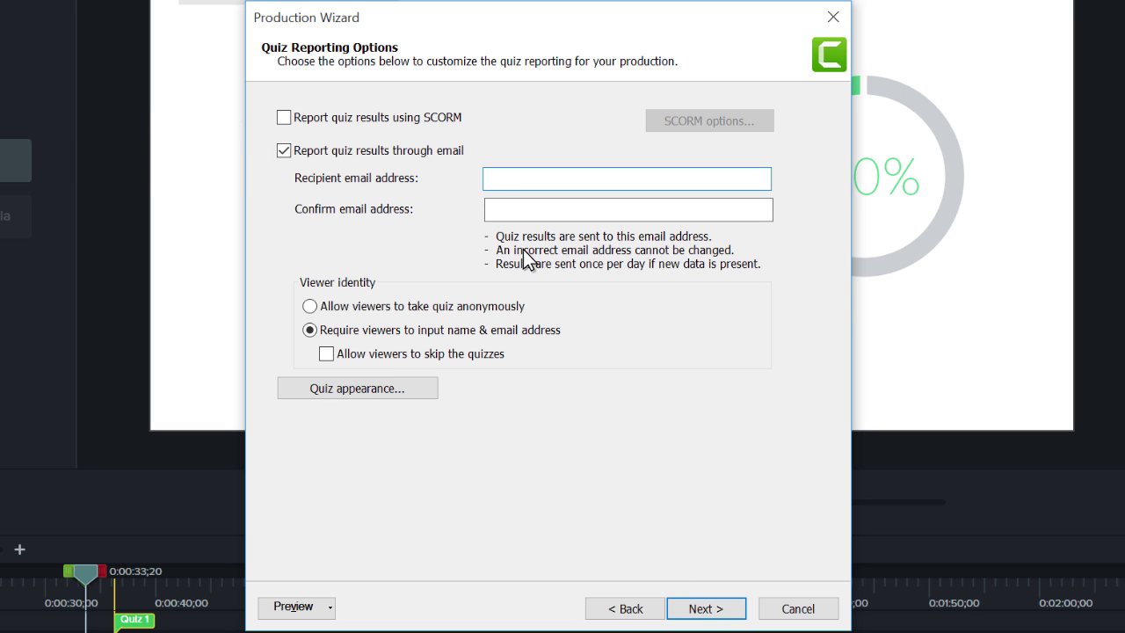
- Enter the recipient email address for quiz results and confirm it
click(490, 179)
key(Tab)
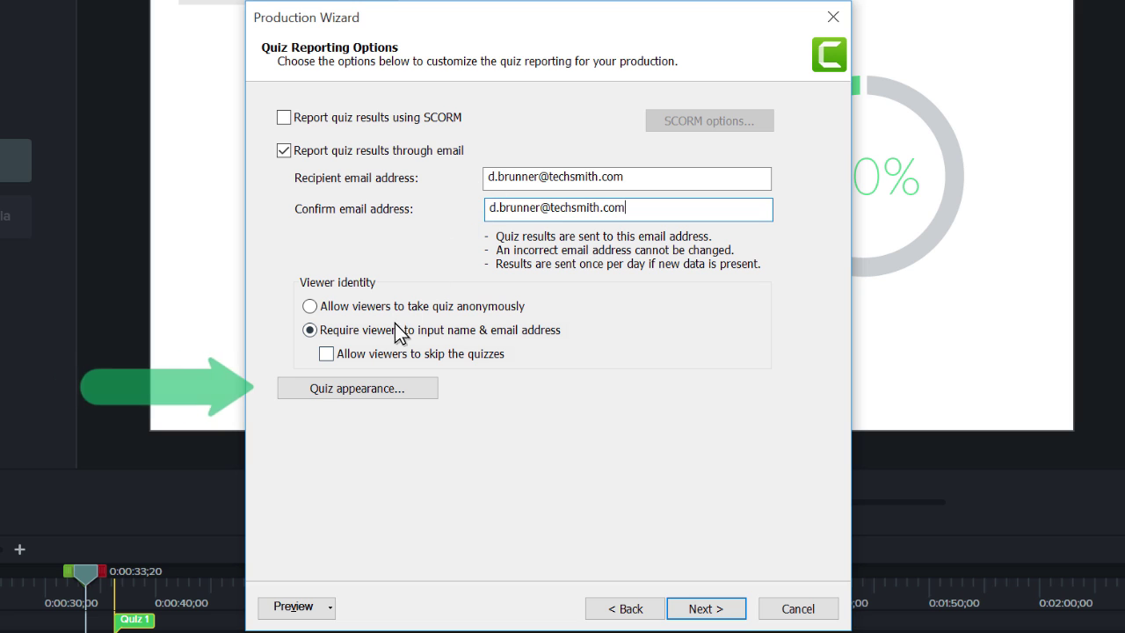
- Review and accept the quiz appearance button labels, then turn on SCORM reporting
click(353, 388)
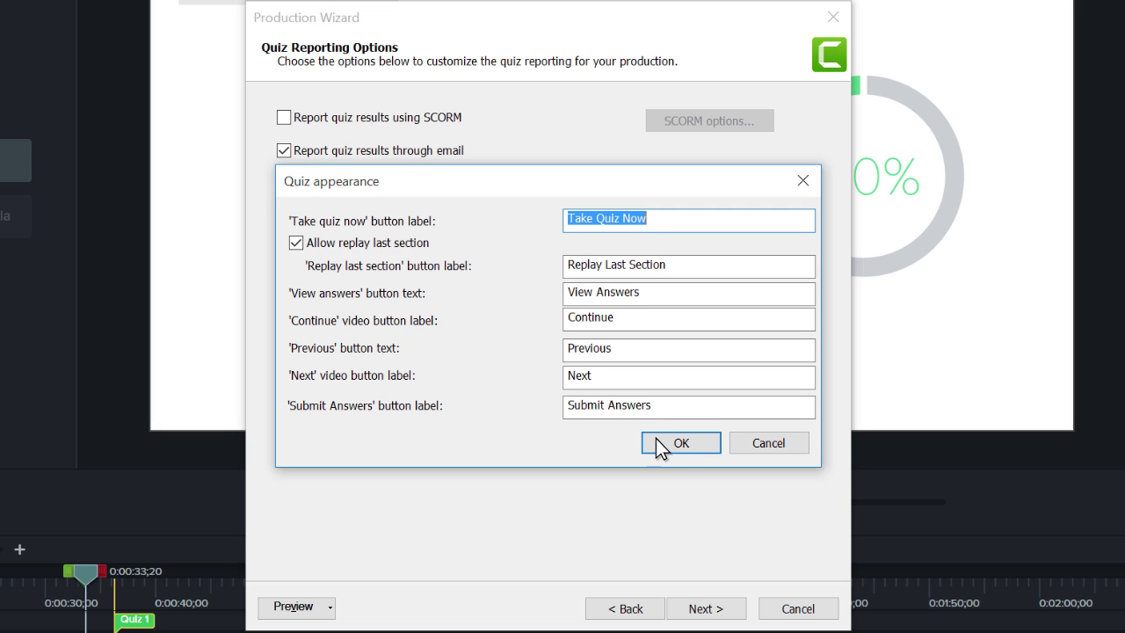
click(680, 440)
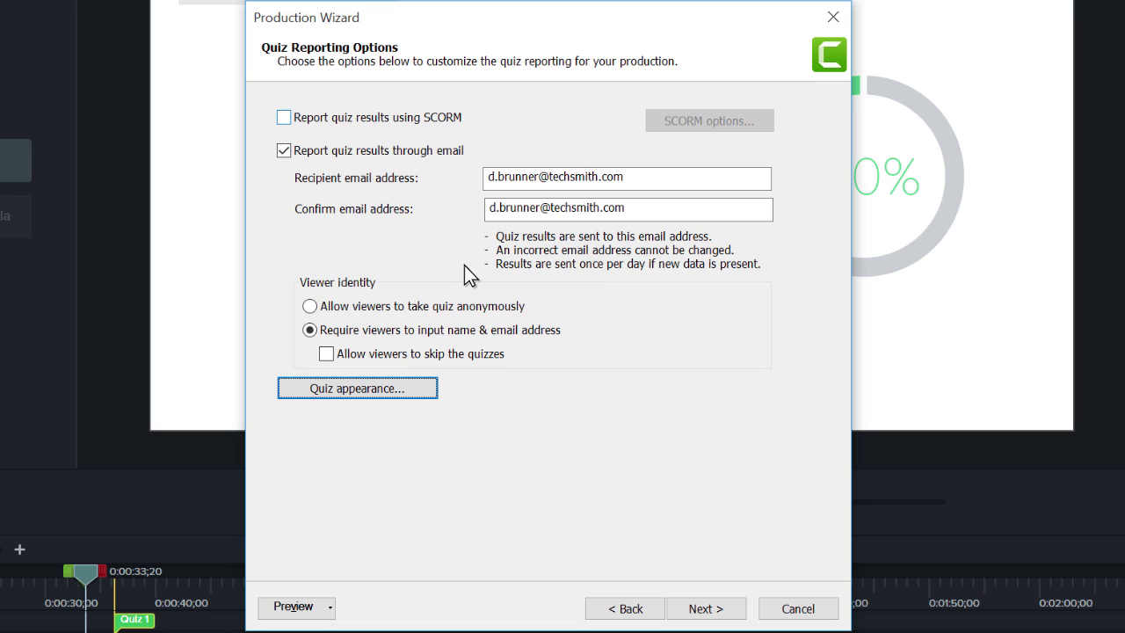
click(285, 117)
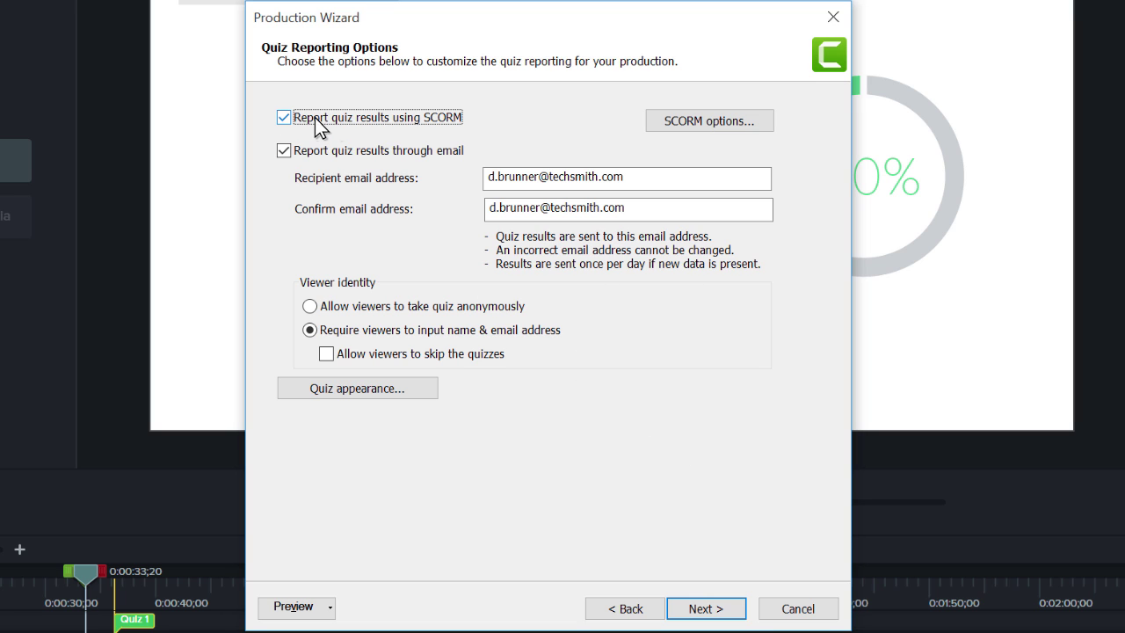
- Keep the default SCORM manifest options and continue to the final production page
click(704, 121)
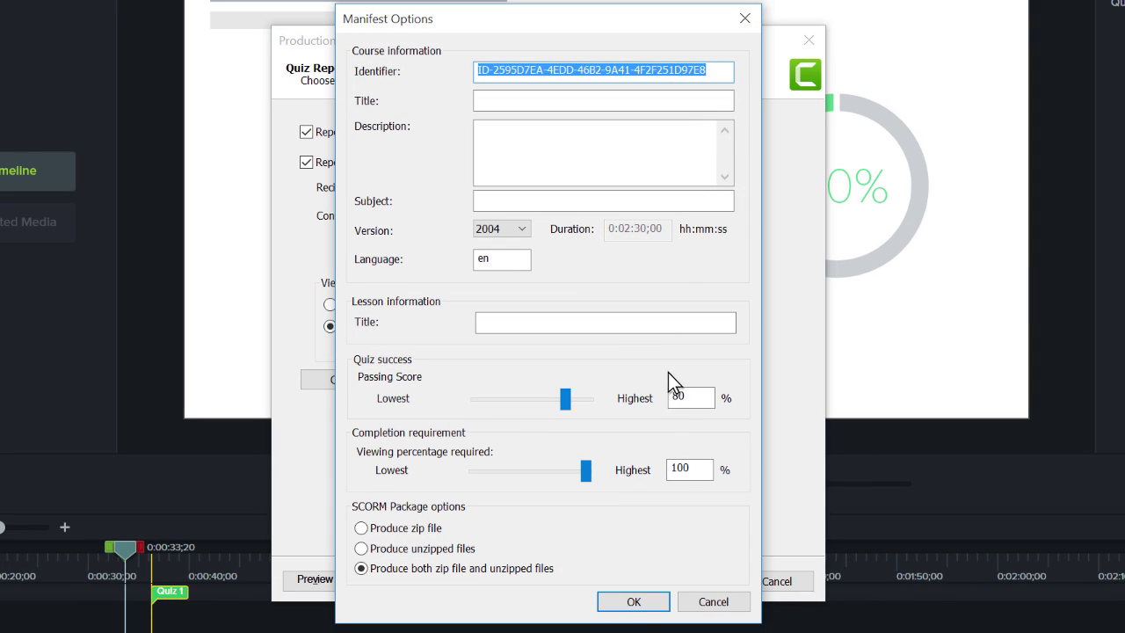
click(634, 602)
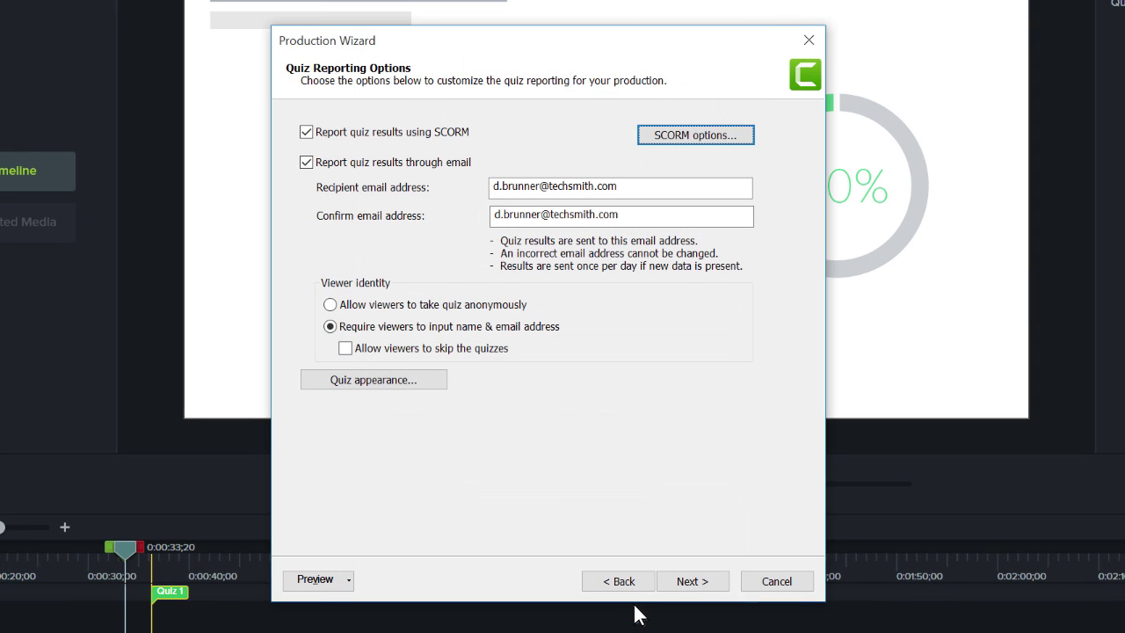
click(689, 582)
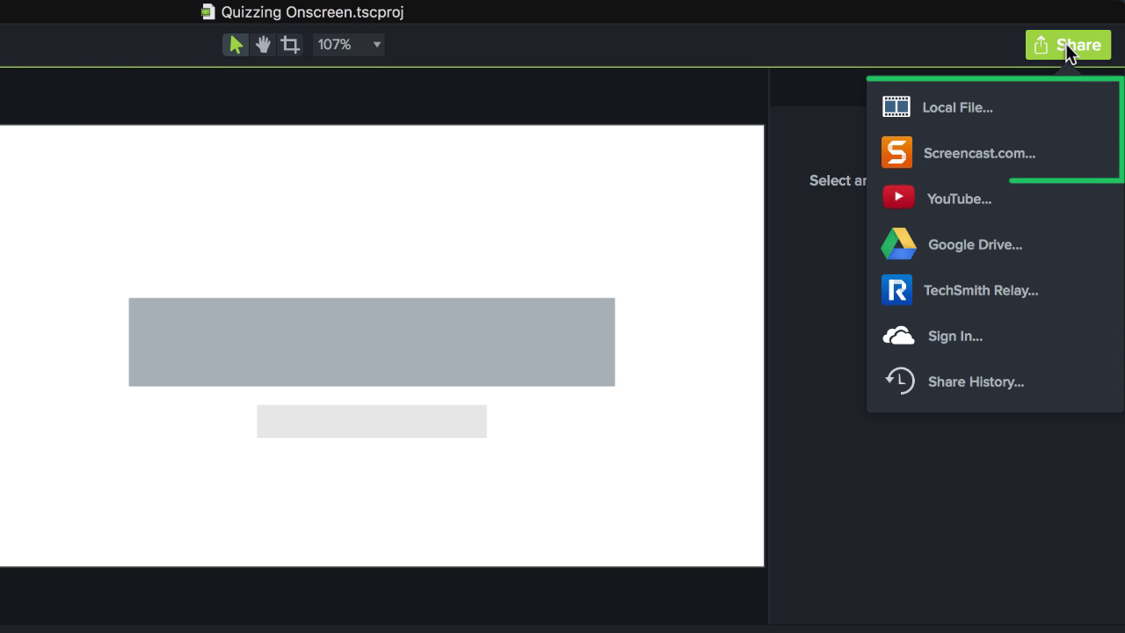
- Export to a local file with MP4 as the format and bring up the Include Quiz options
click(1029, 109)
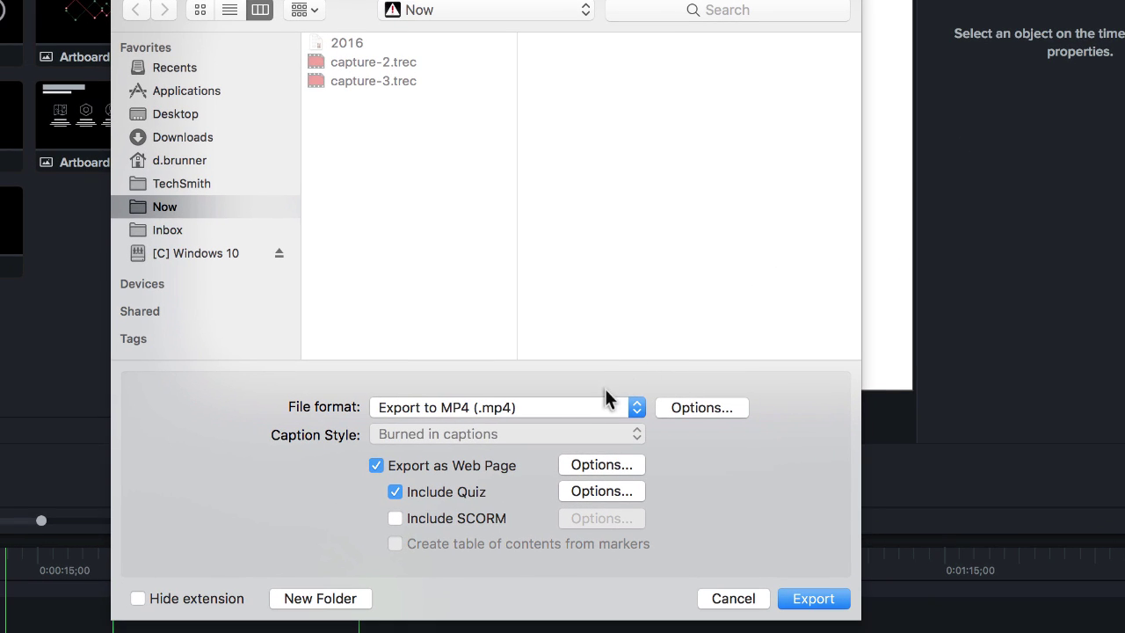
click(580, 412)
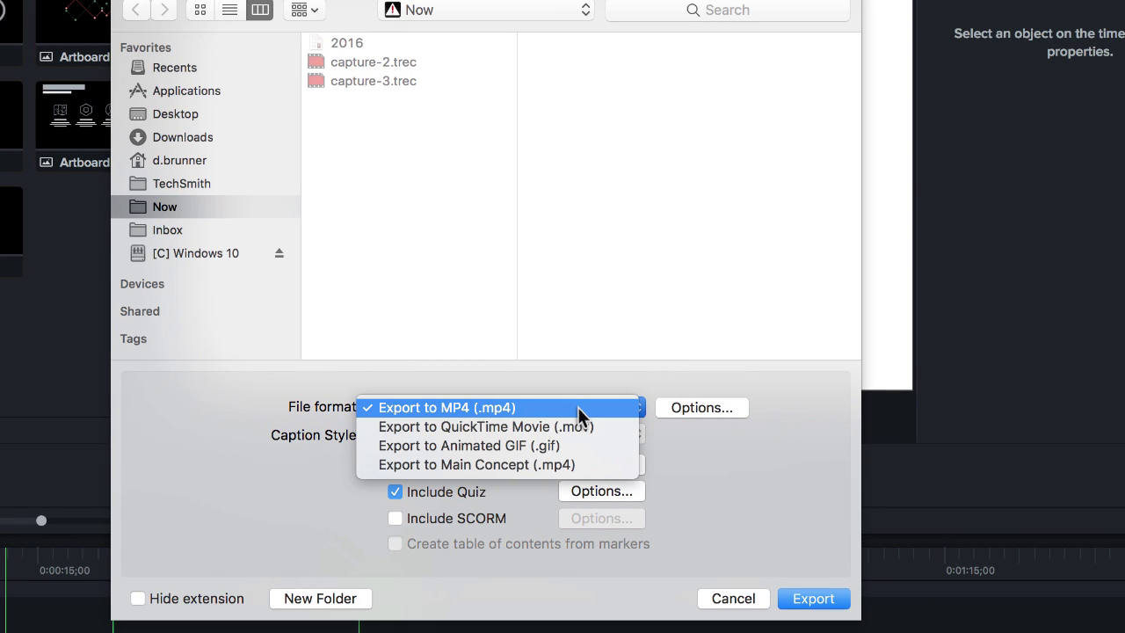
click(578, 407)
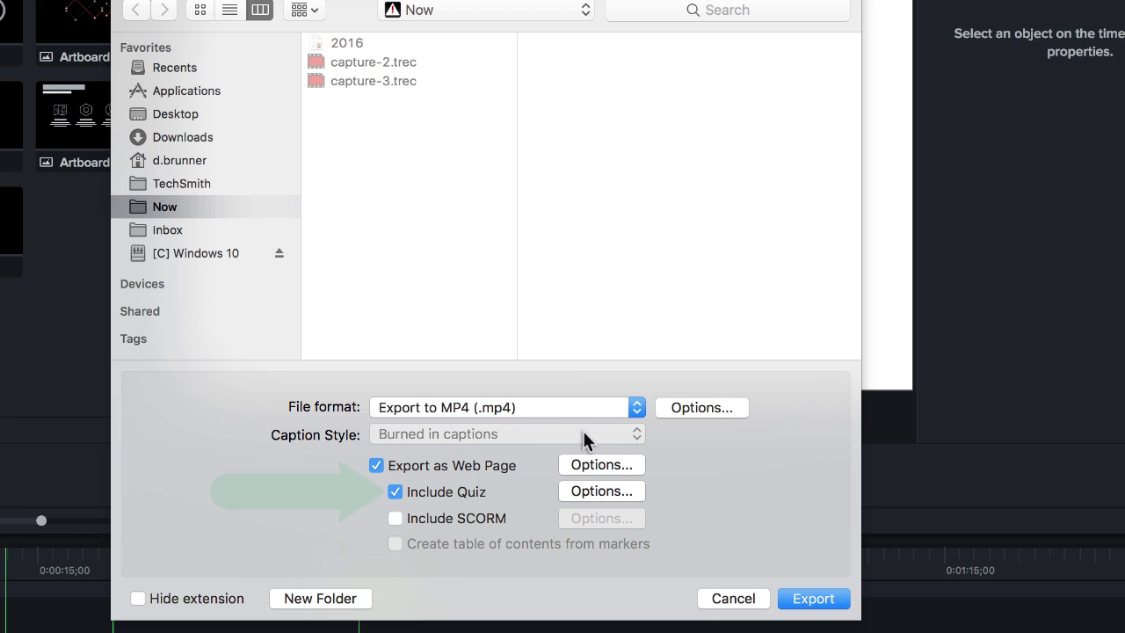
click(596, 492)
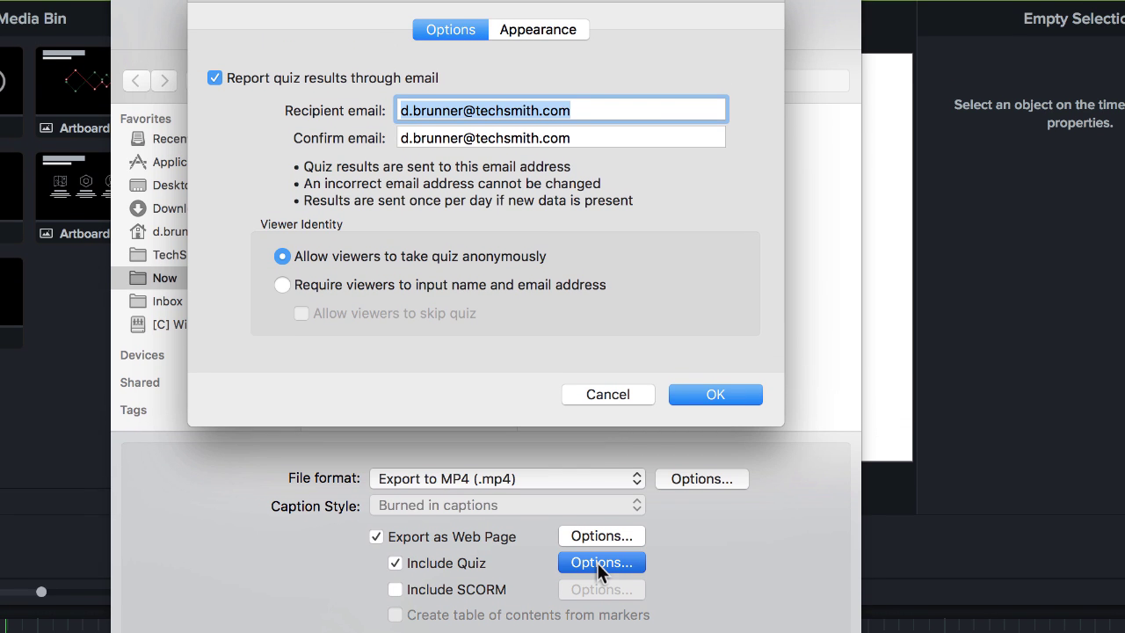
- Accept the quiz options, include a SCORM package with its default options, and export the MP4
click(716, 395)
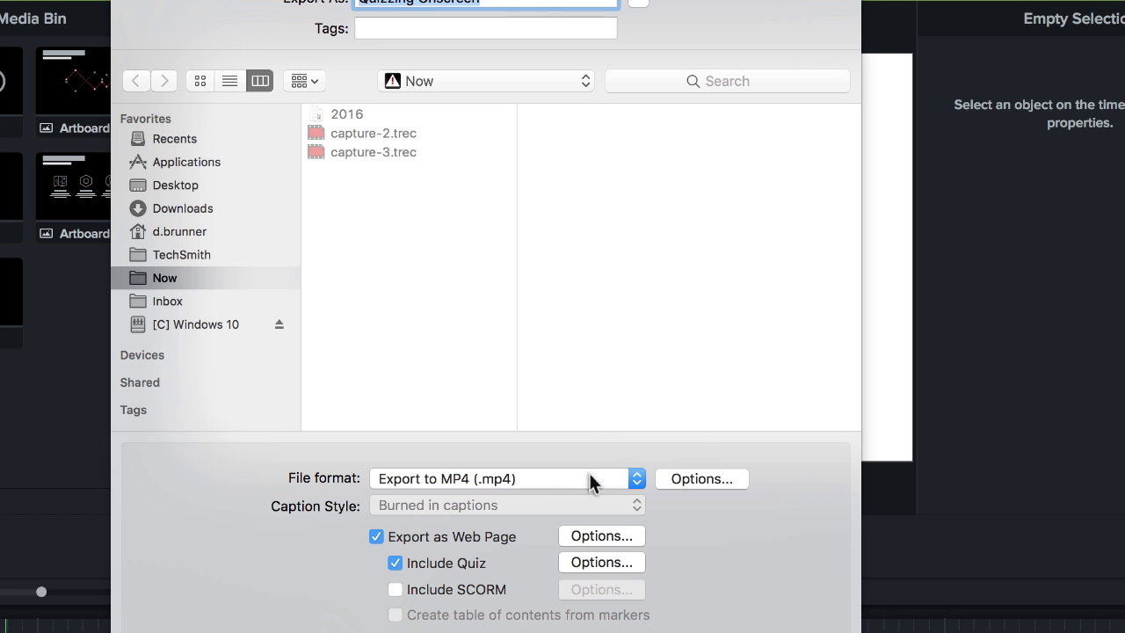
click(395, 589)
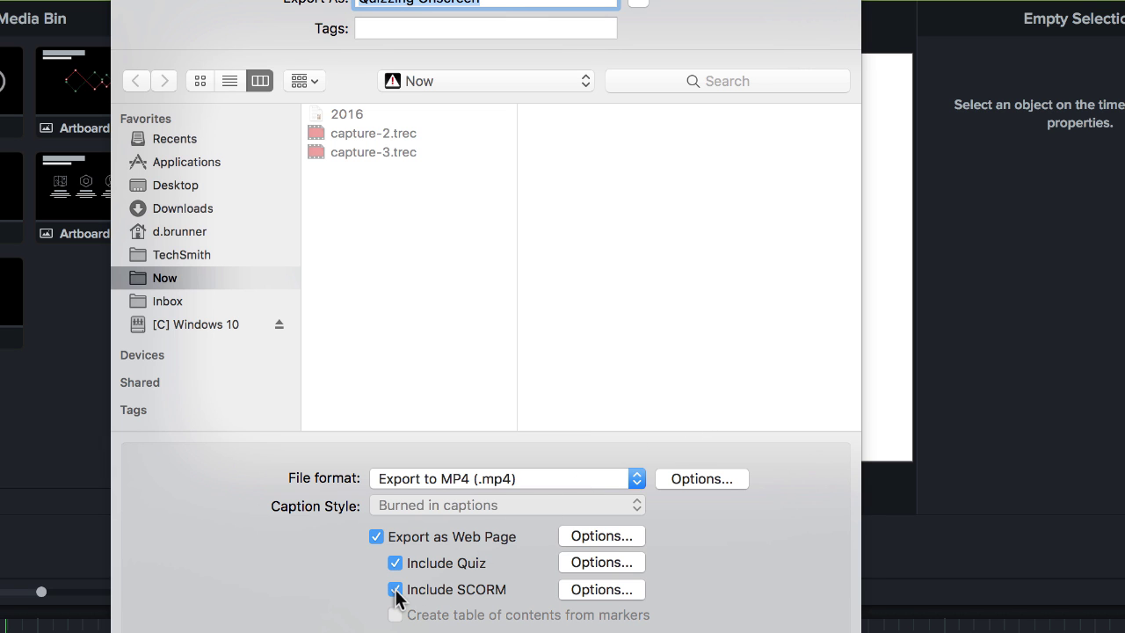
click(596, 591)
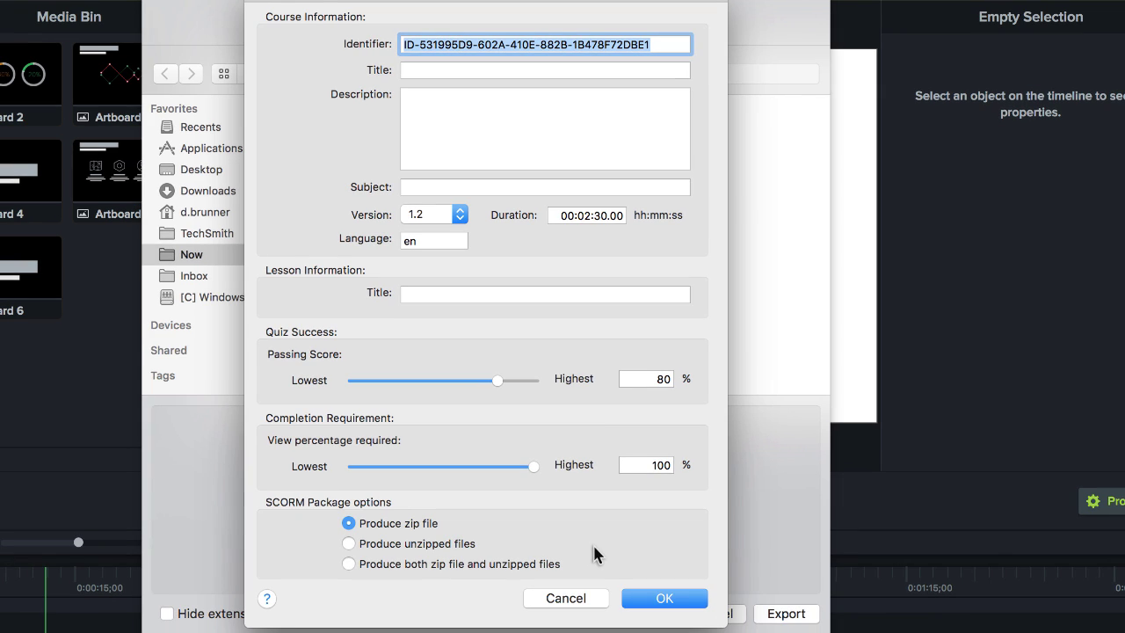
click(664, 599)
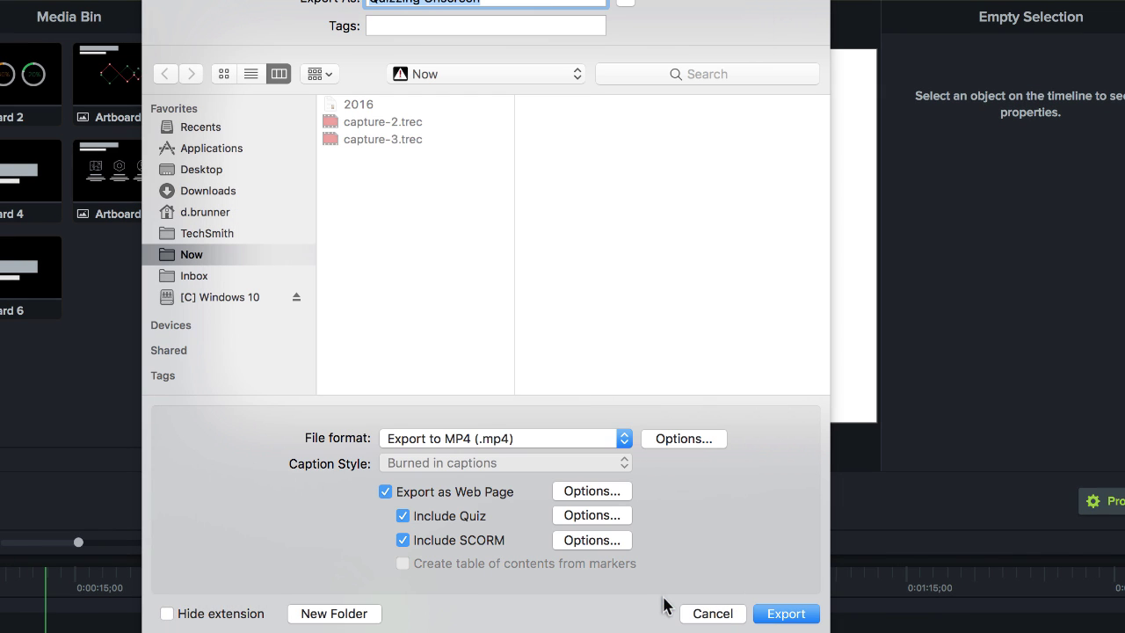
click(785, 614)
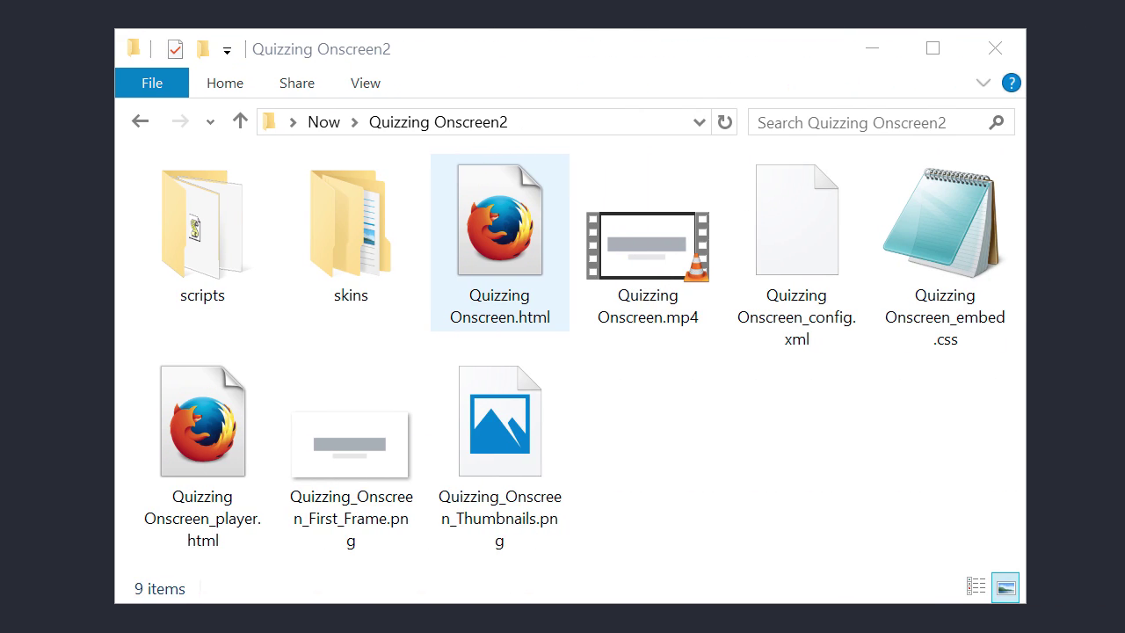